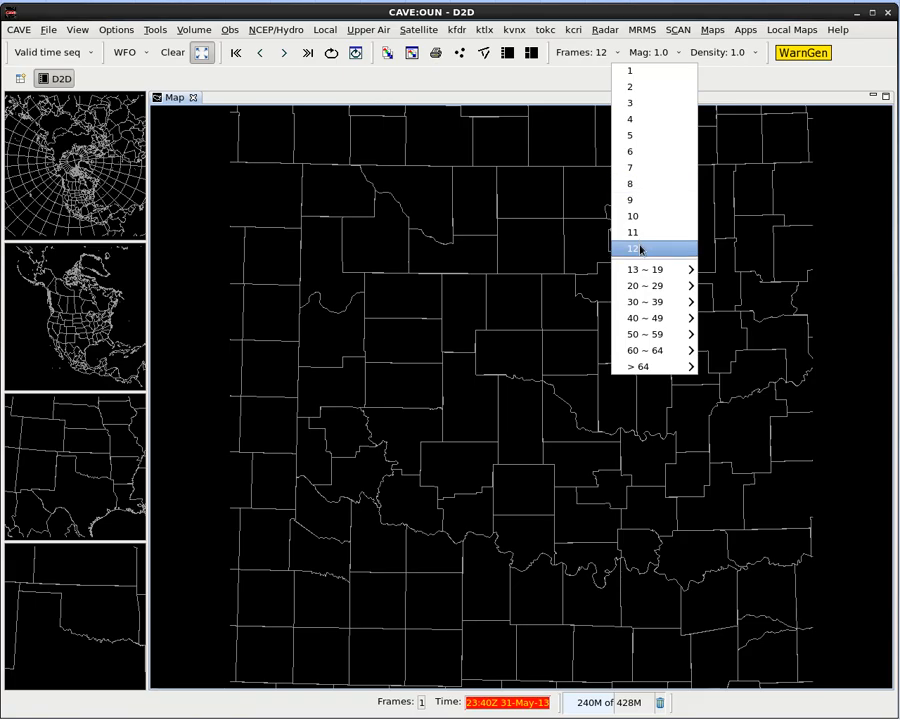
Set the frame count to 12 and view the FFMP ktlx RFCFFG 3.0 HR guidance display on the map
left_click(645, 252)
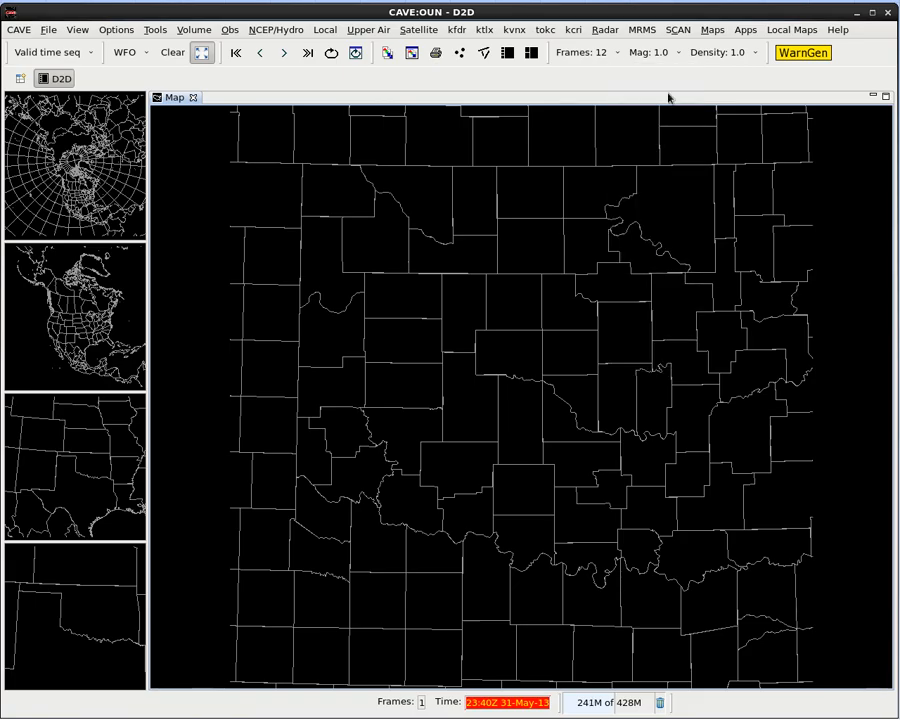
left_click(681, 31)
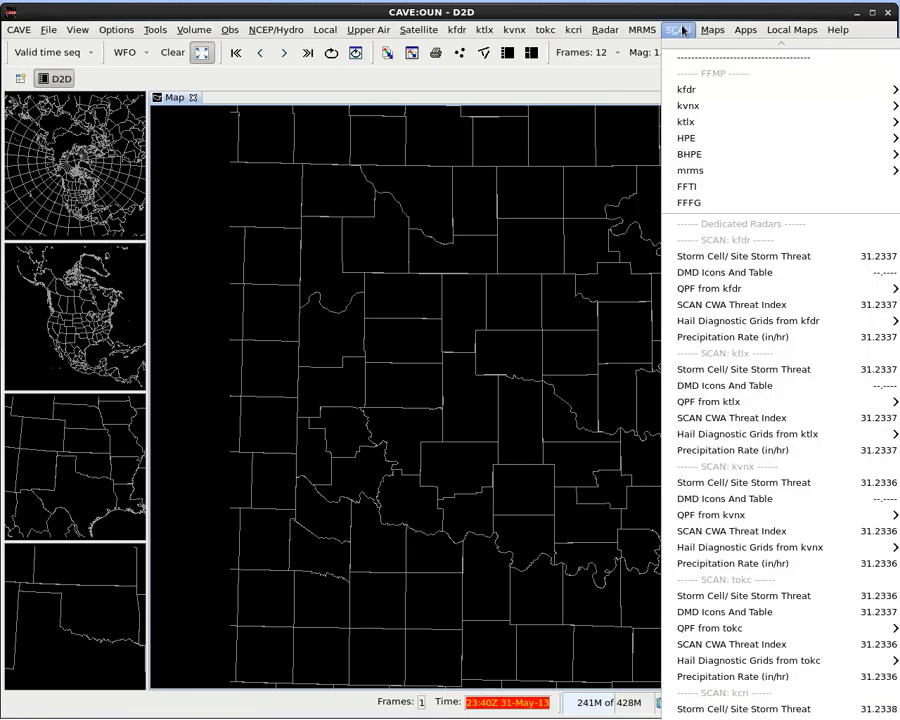
mouse_move(733, 97)
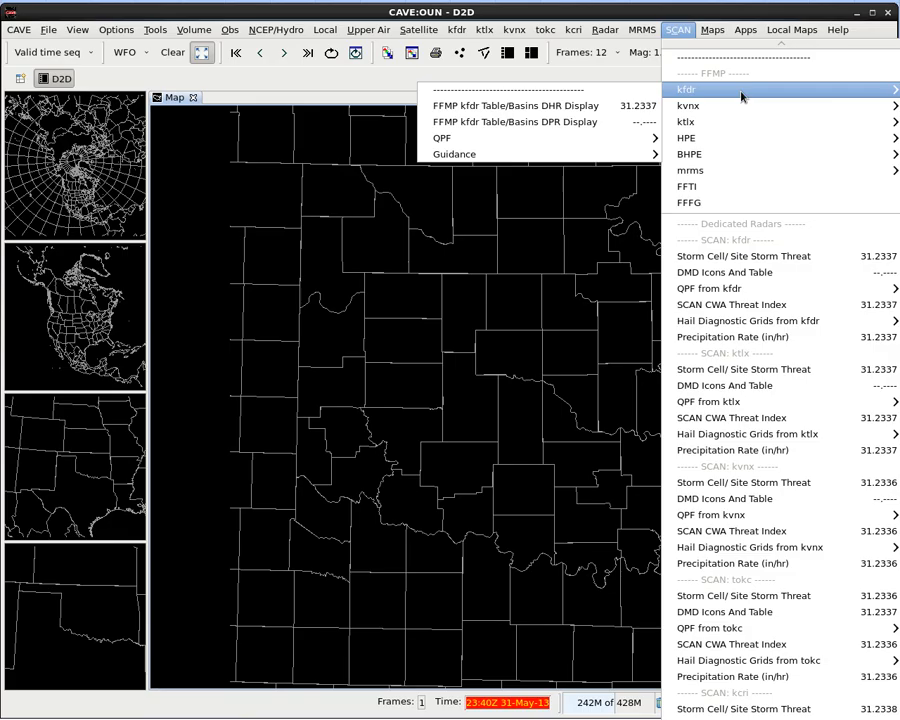
mouse_move(737, 128)
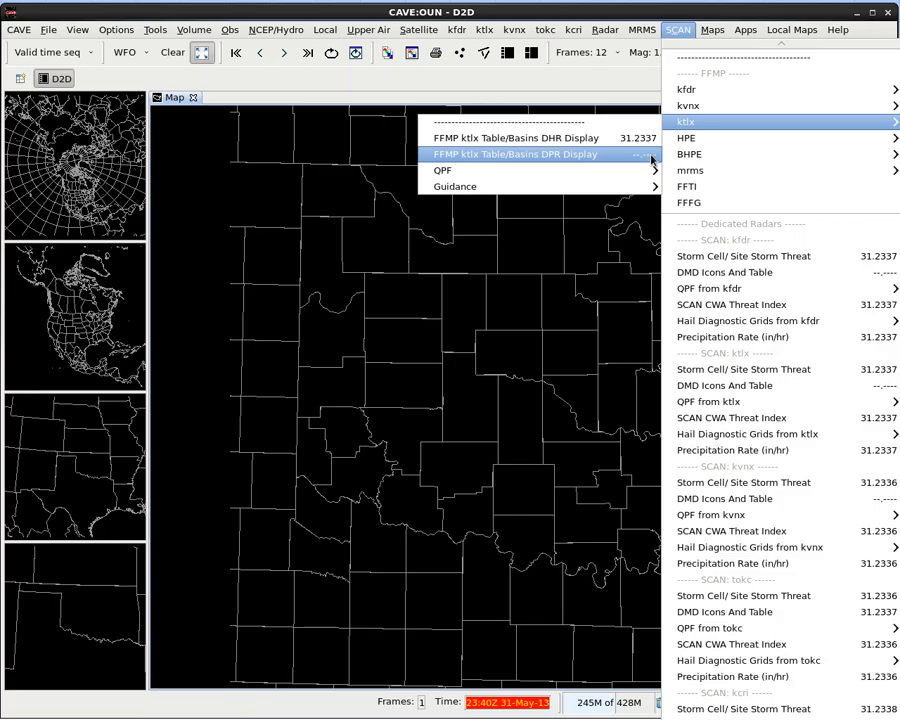
mouse_move(676, 142)
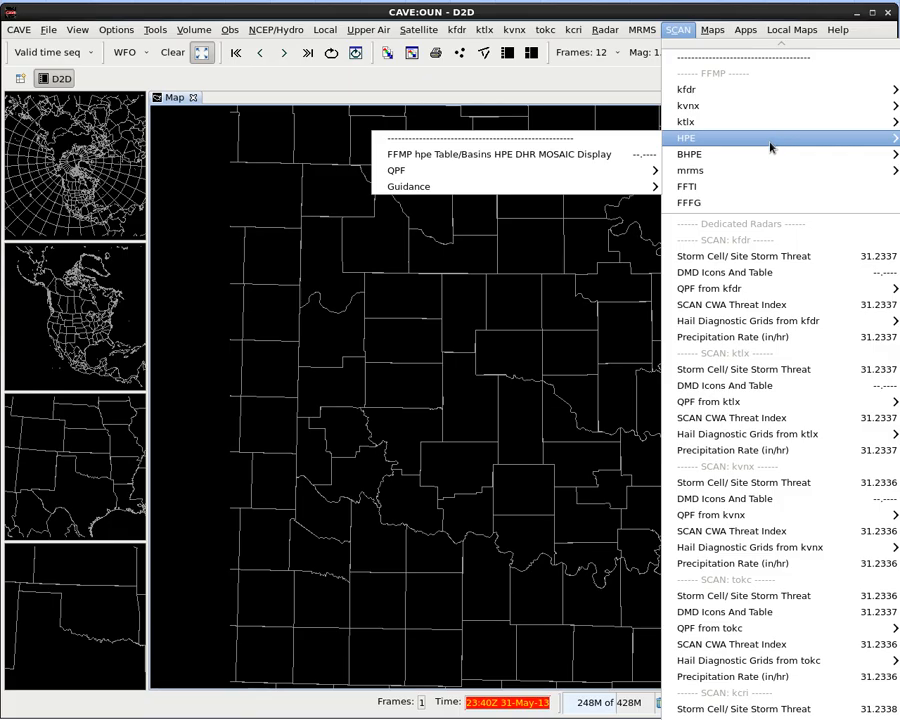
mouse_move(767, 159)
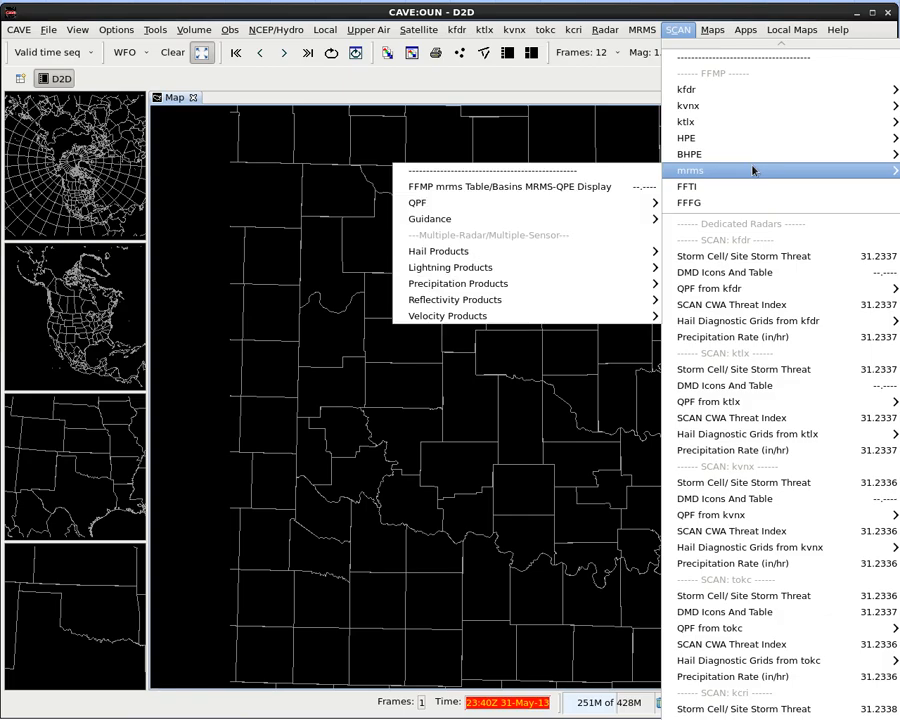
mouse_move(750, 135)
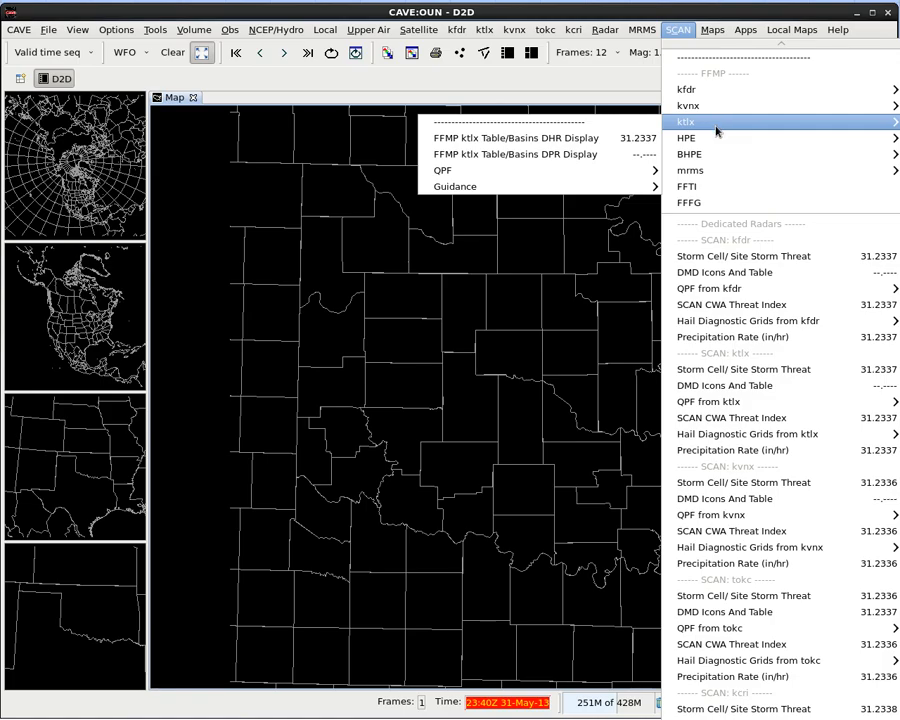
mouse_move(625, 189)
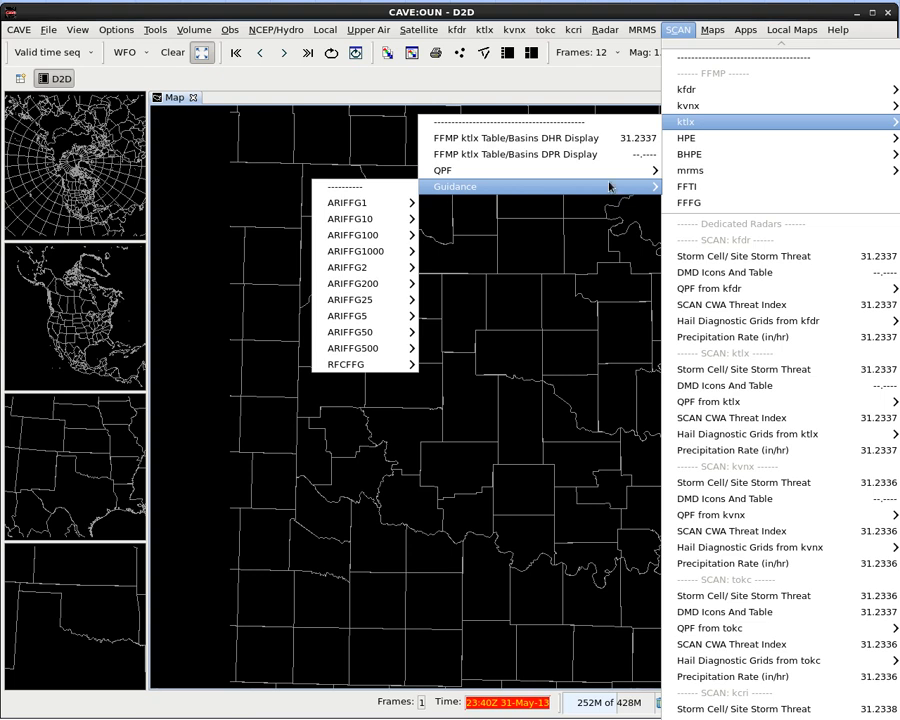
mouse_move(440, 186)
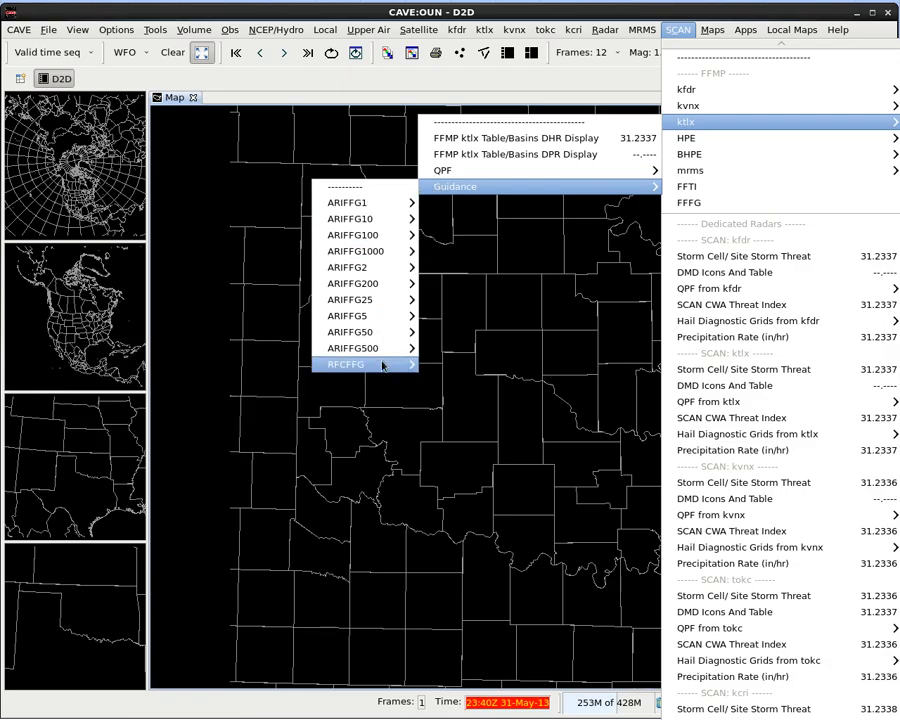
mouse_move(378, 354)
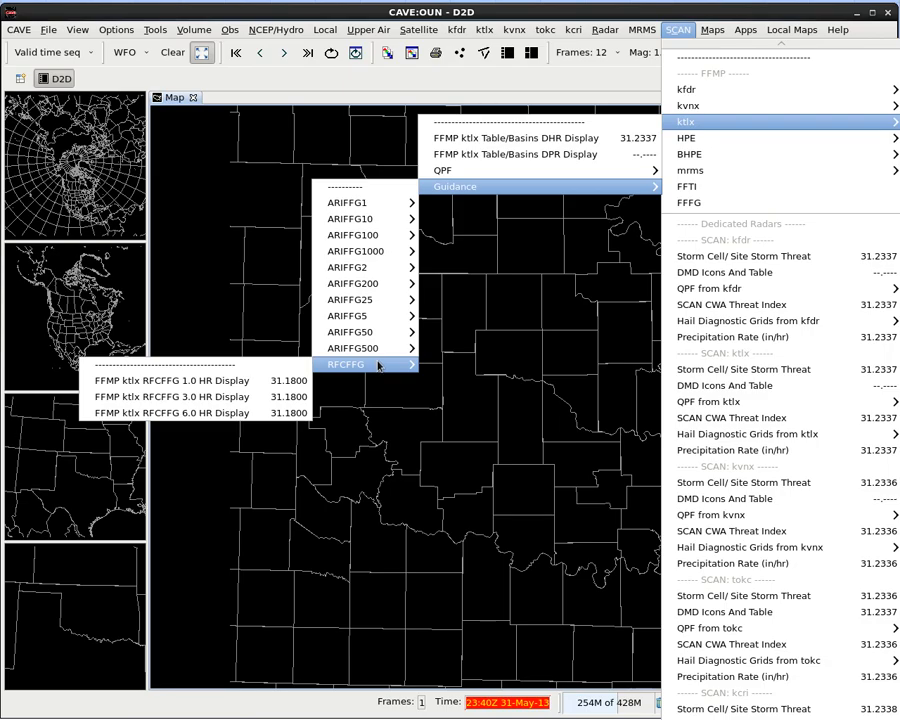
left_click(258, 404)
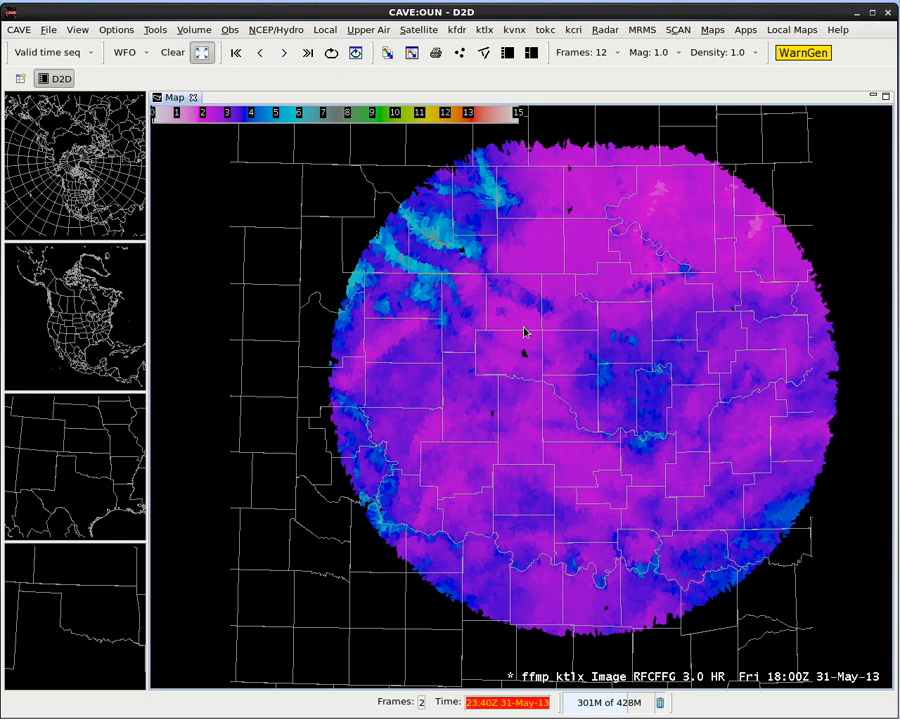
mouse_move(524, 332)
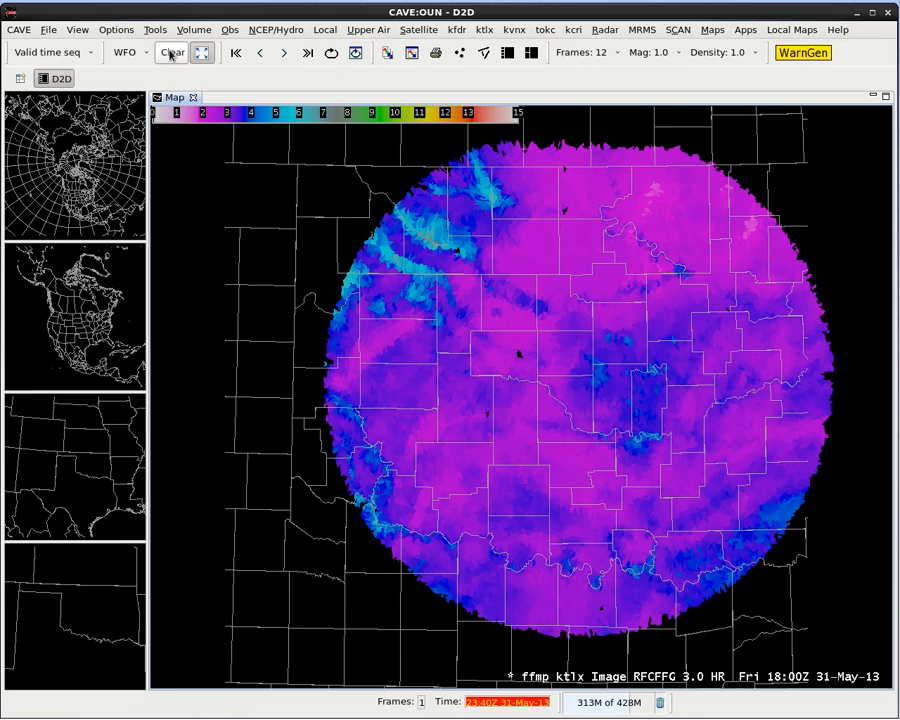
Clear the guidance image from the map and load the FFMP ktlx Table/Basins DHR Display
left_click(170, 55)
left_click(672, 31)
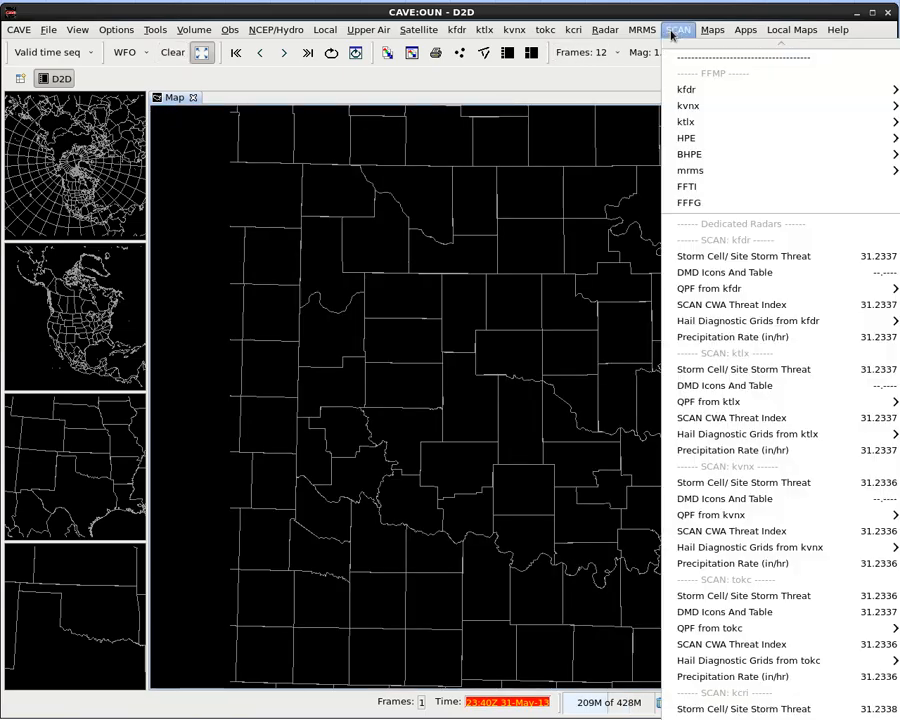
mouse_move(660, 121)
mouse_move(500, 186)
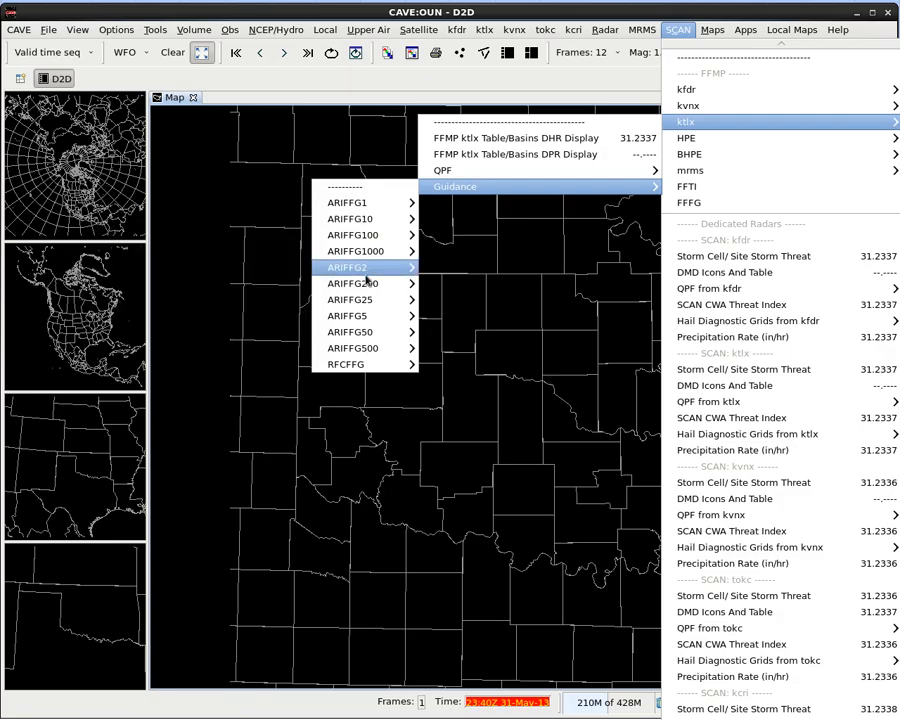
mouse_move(370, 283)
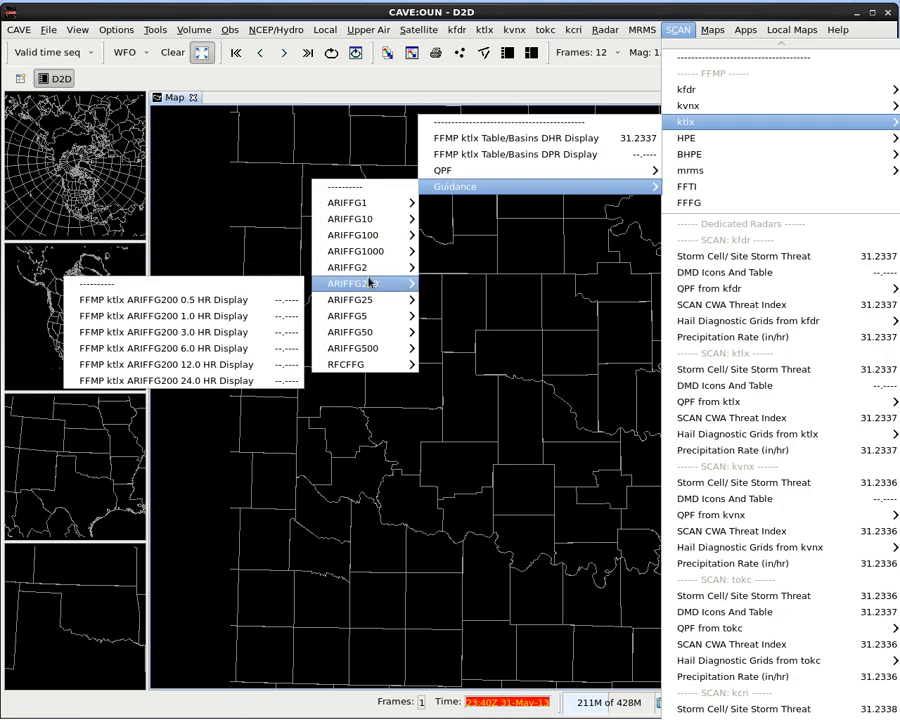
mouse_move(380, 241)
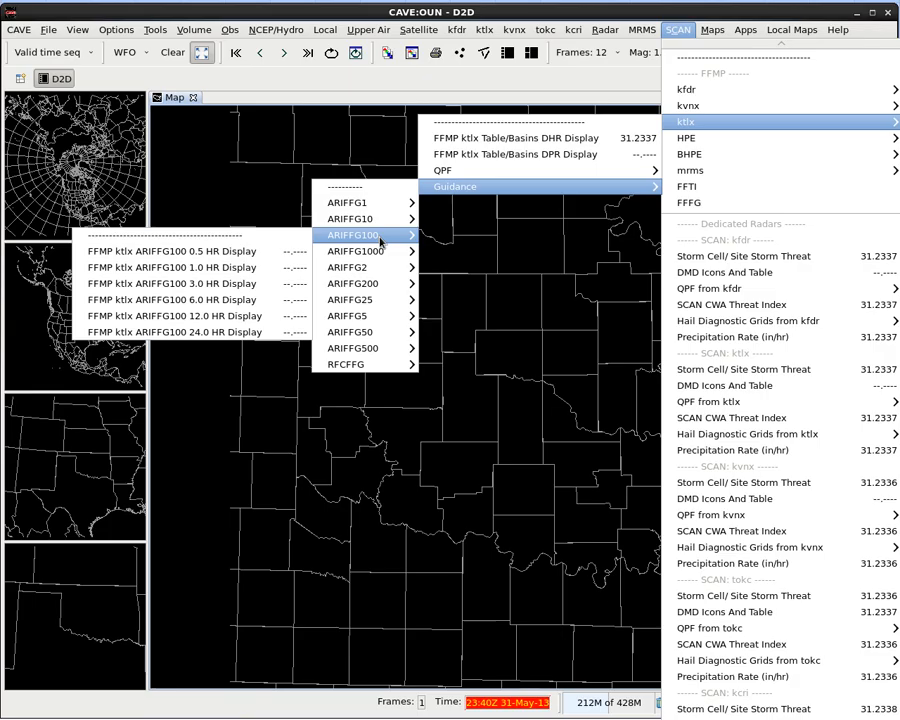
mouse_move(381, 208)
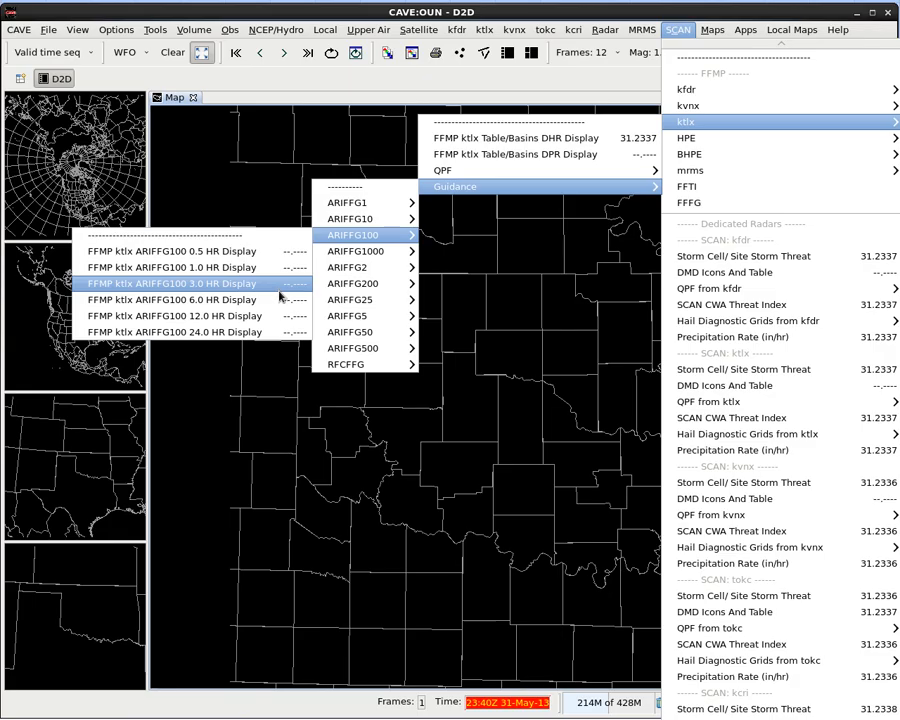
mouse_move(354, 252)
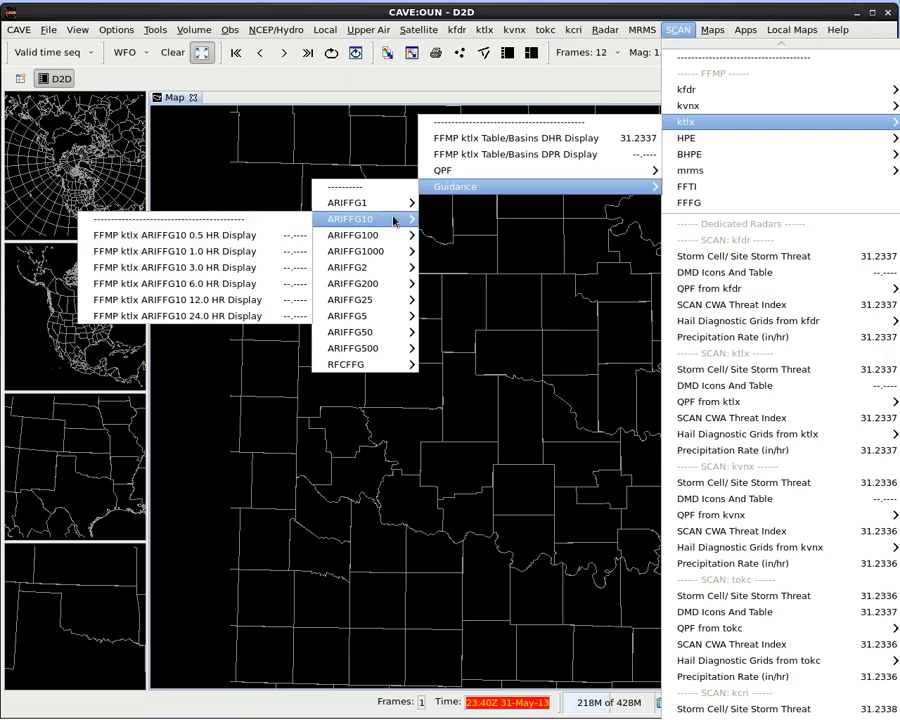
mouse_move(478, 171)
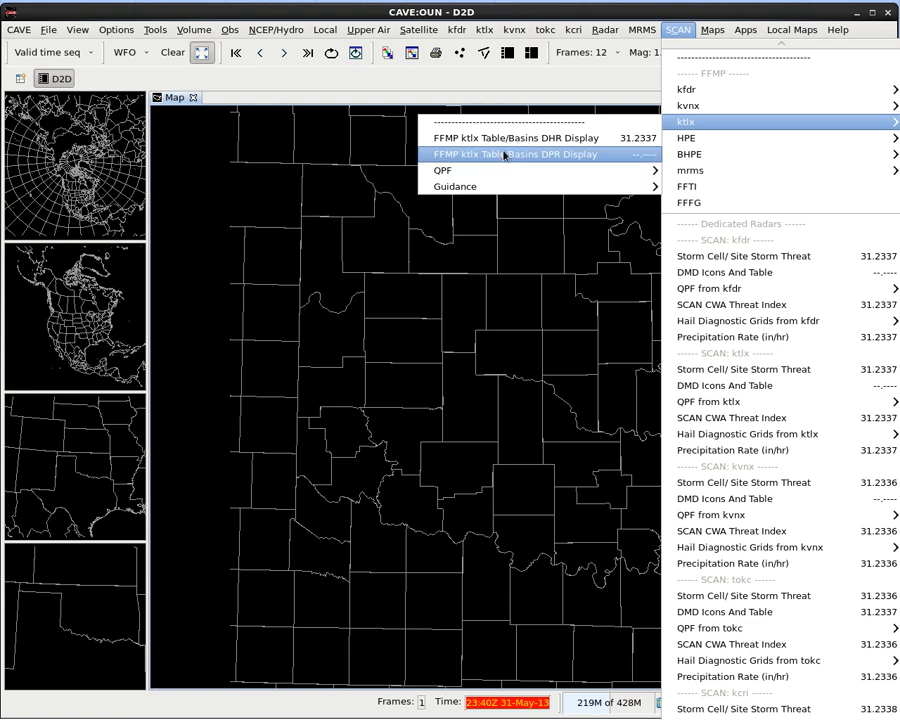
left_click(560, 143)
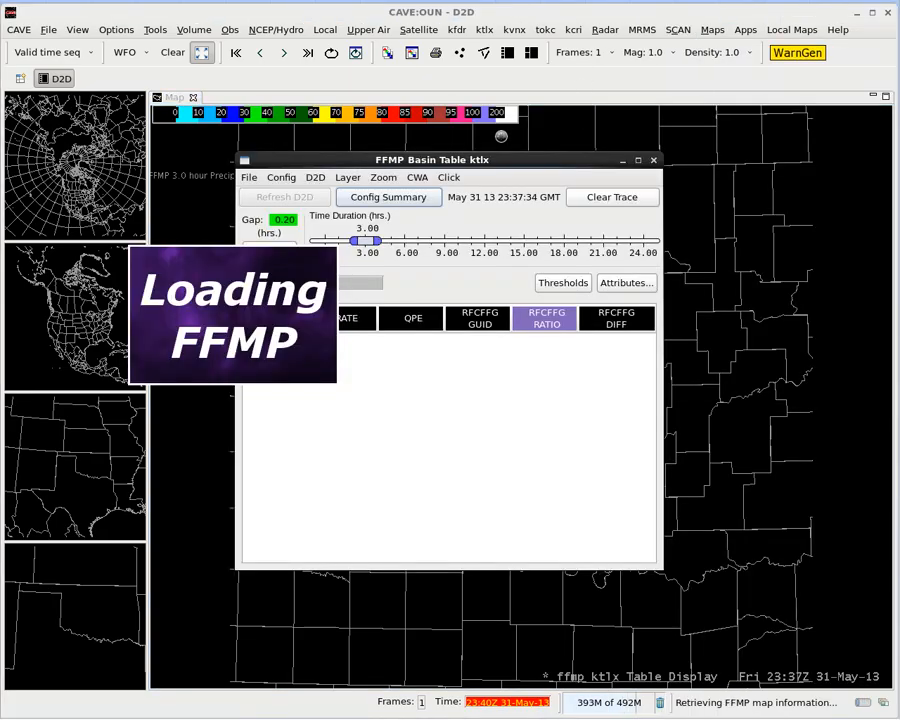
Move the FFMP Basin Table away from the precipitation area and switch the mapped field to qpe
left_click_drag(576, 160, 378, 266)
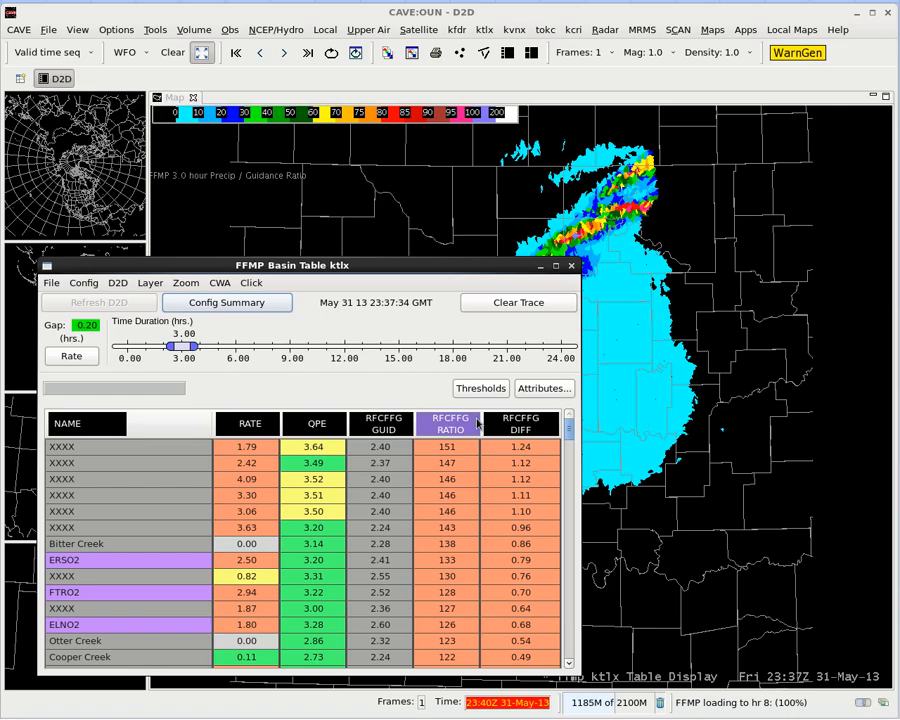
left_click_drag(420, 265, 399, 269)
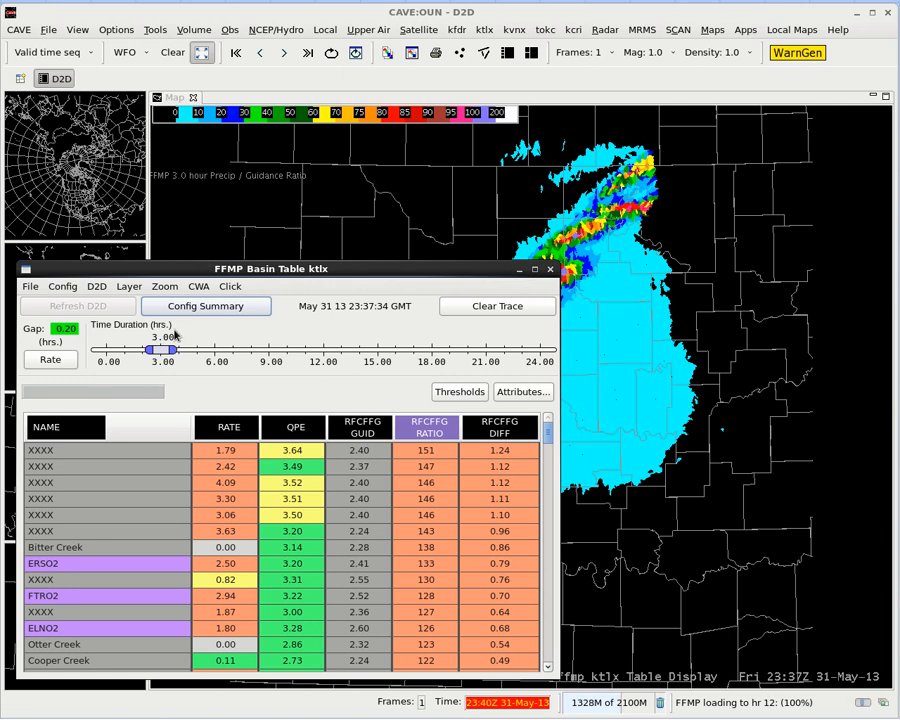
left_click(96, 288)
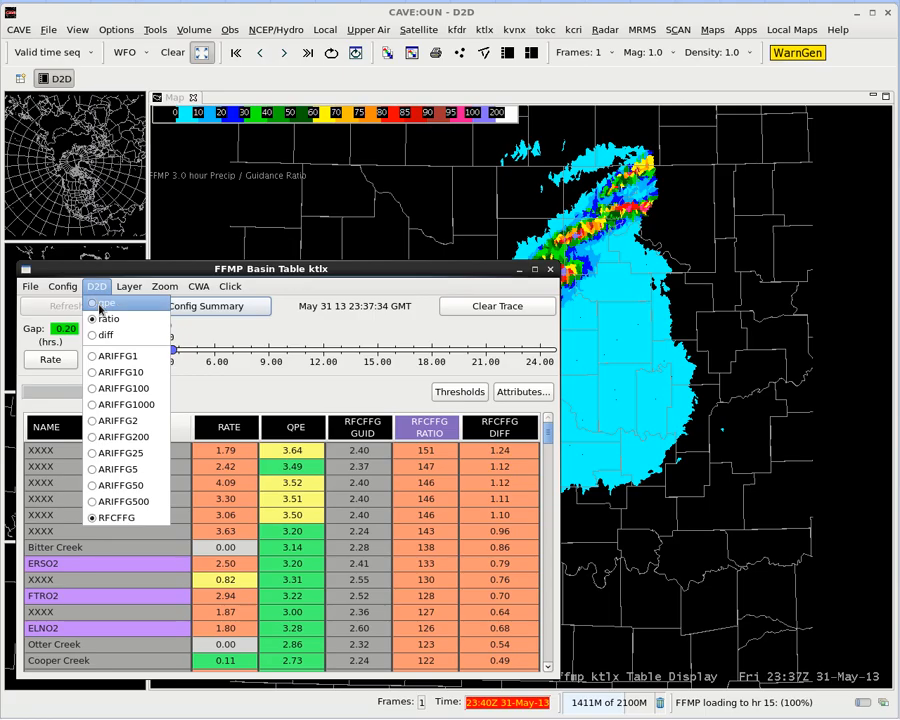
left_click(98, 303)
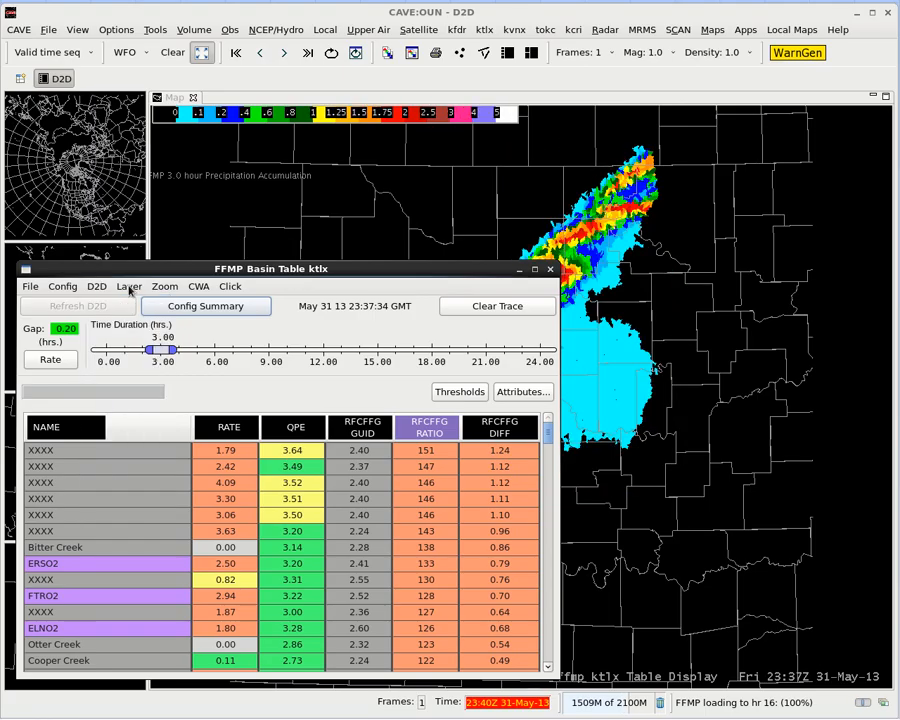
View the basin data aggregated by County and return the layer to All & Only Small Basins
left_click(128, 287)
left_click(140, 320)
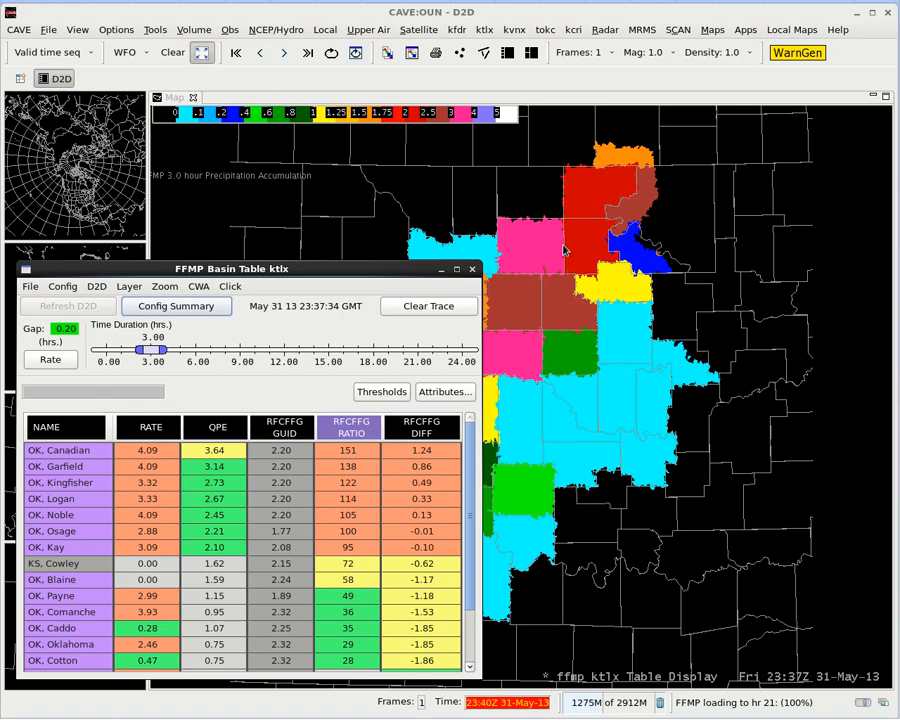
left_click(130, 287)
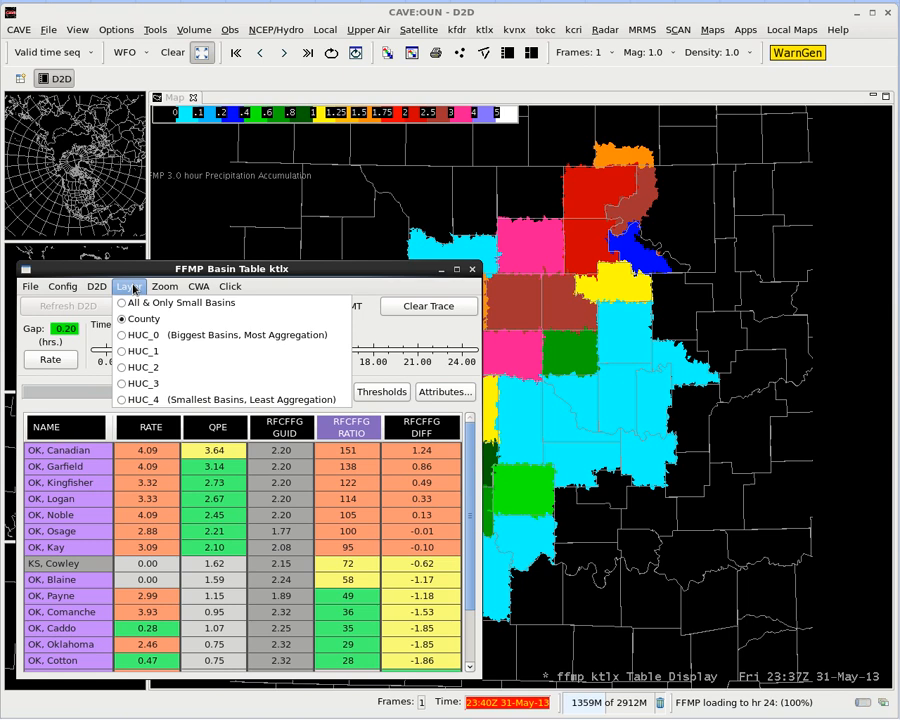
left_click(178, 304)
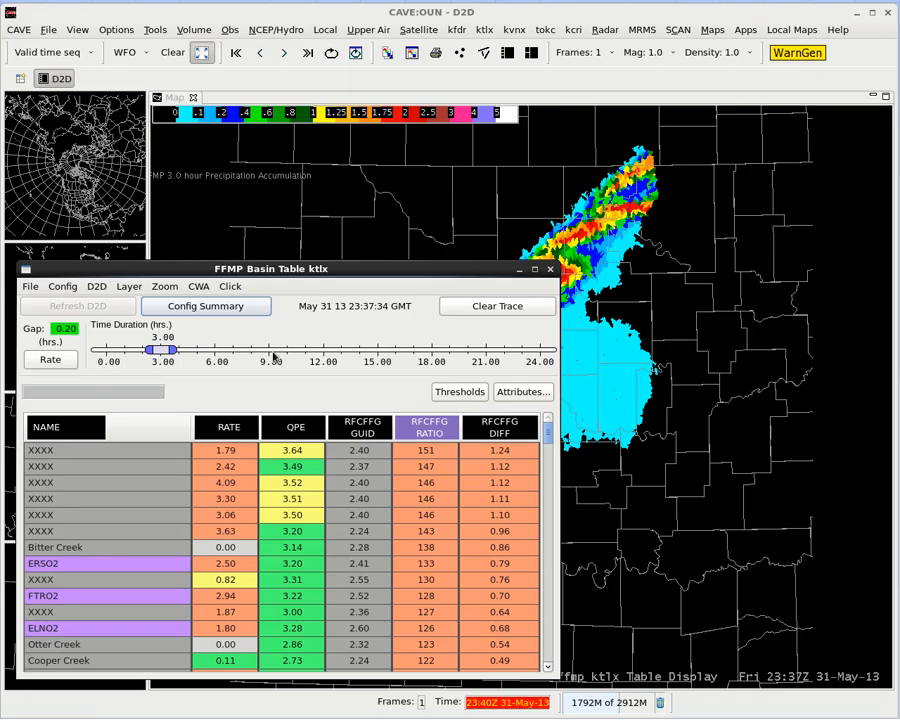
Set the FFMP time duration to 1.00 hour and shift the basin table slightly aside
left_click_drag(162, 350, 134, 357)
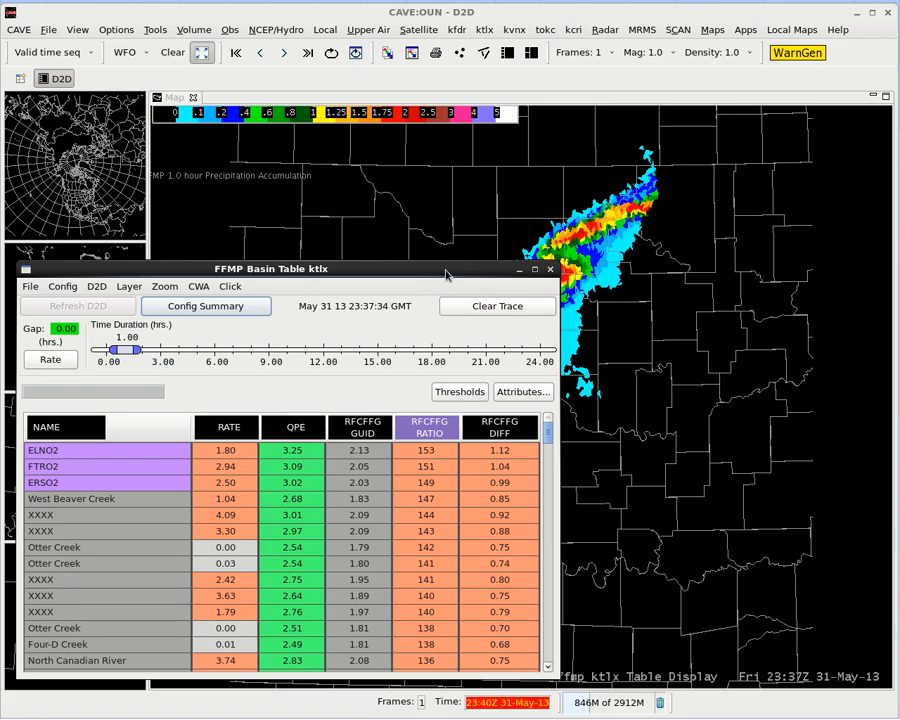
mouse_move(446, 275)
left_mouse_down()
mouse_move(689, 389)
mouse_move(193, 272)
mouse_move(330, 208)
mouse_move(443, 263)
mouse_move(440, 273)
left_mouse_up()
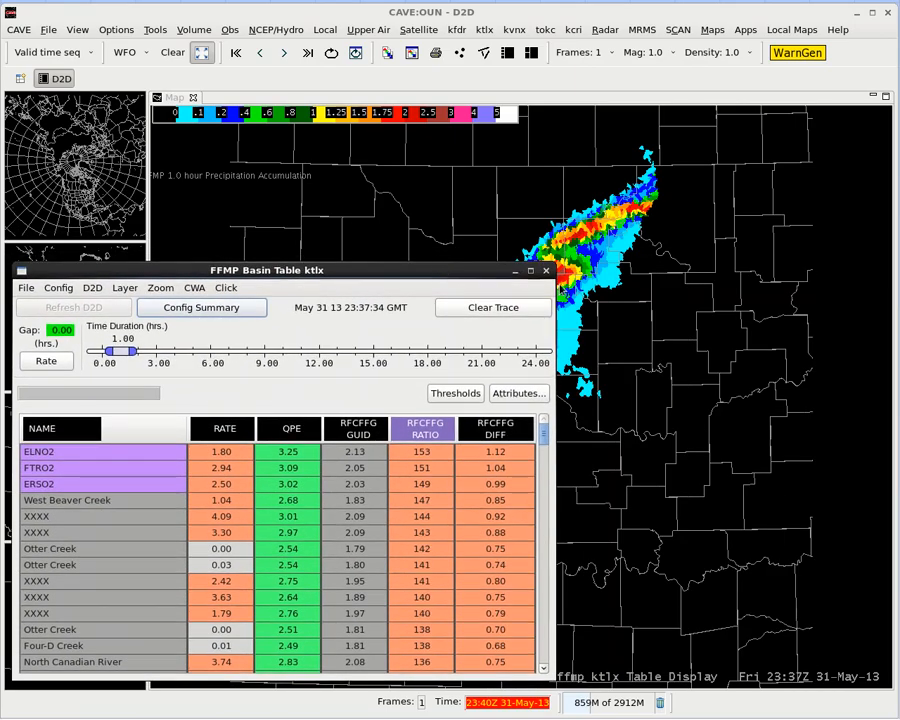
Keep the FFMP Basin Table always on top and pan the map to bring the precipitation area out from behind it
left_click(646, 341)
right_click(343, 279)
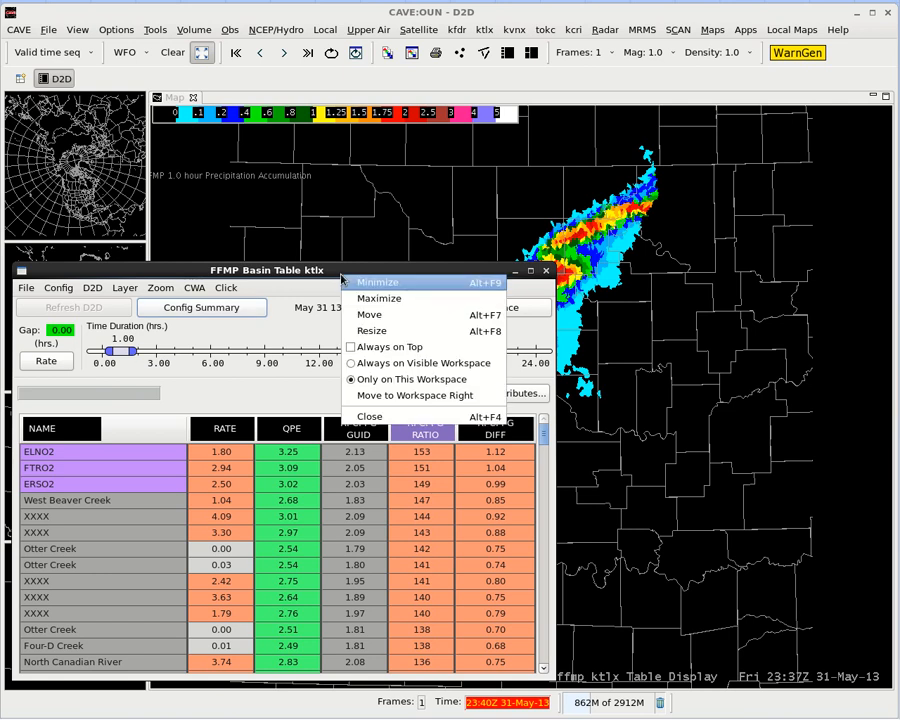
left_click(428, 348)
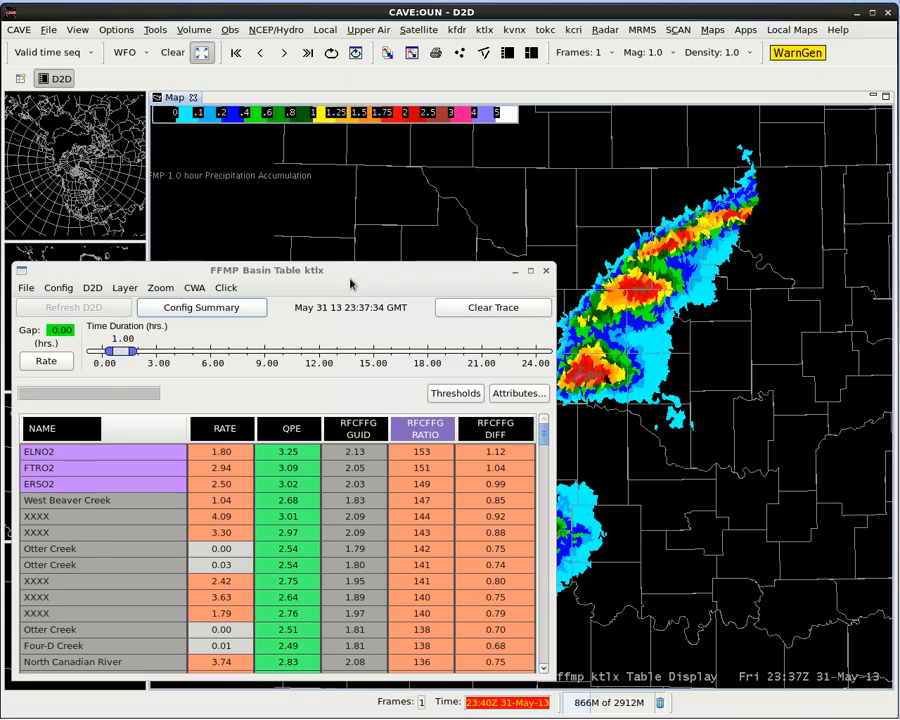
left_click_drag(664, 352, 721, 400)
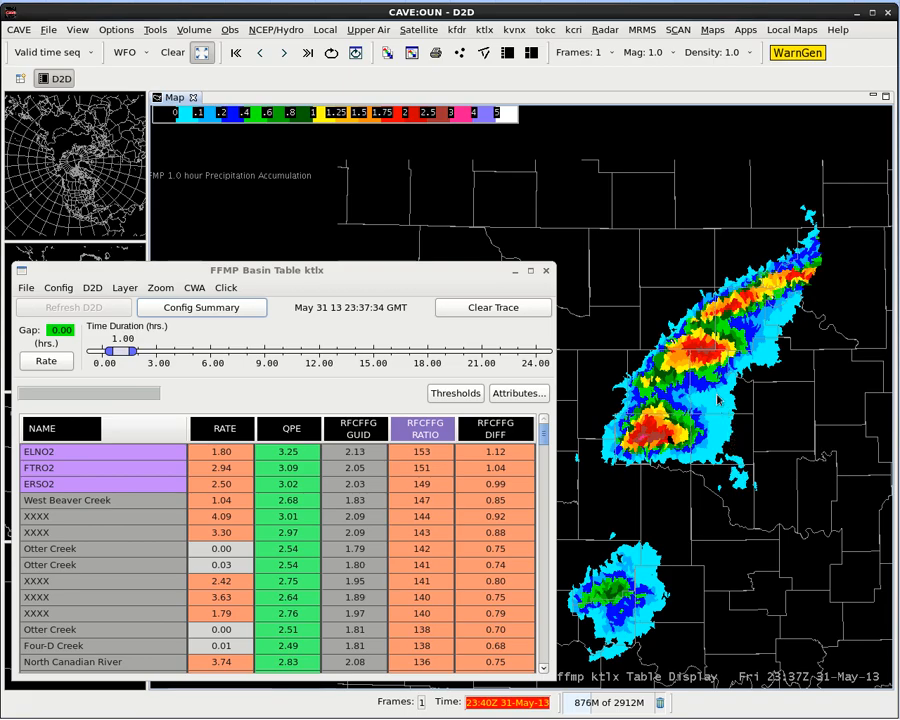
Review the available basin layers and inspect the identifier of the West Beaver Creek basin in the table
left_click(92, 288)
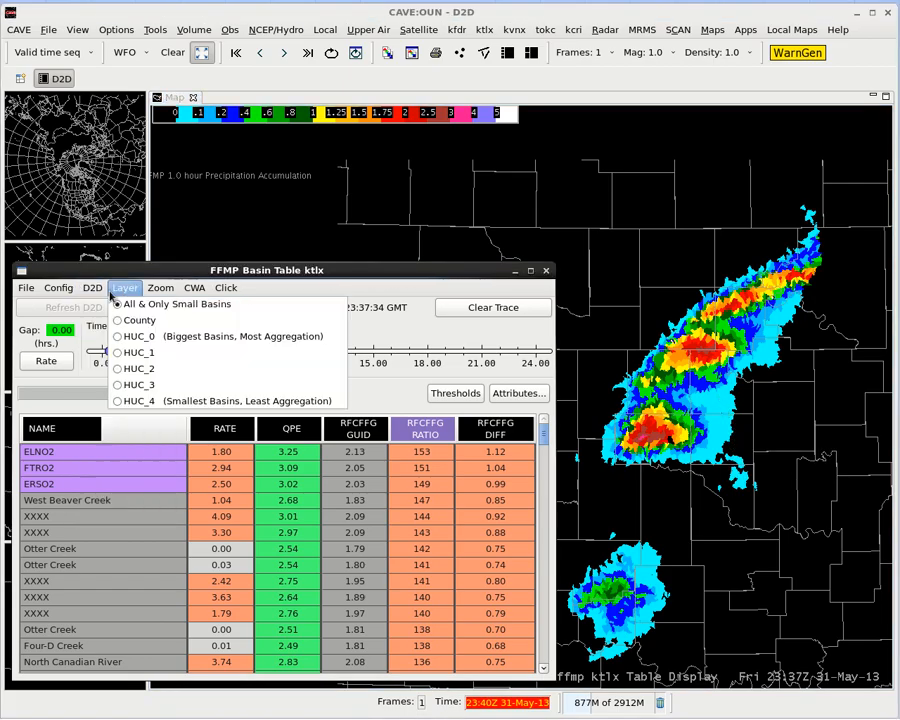
left_click(120, 272)
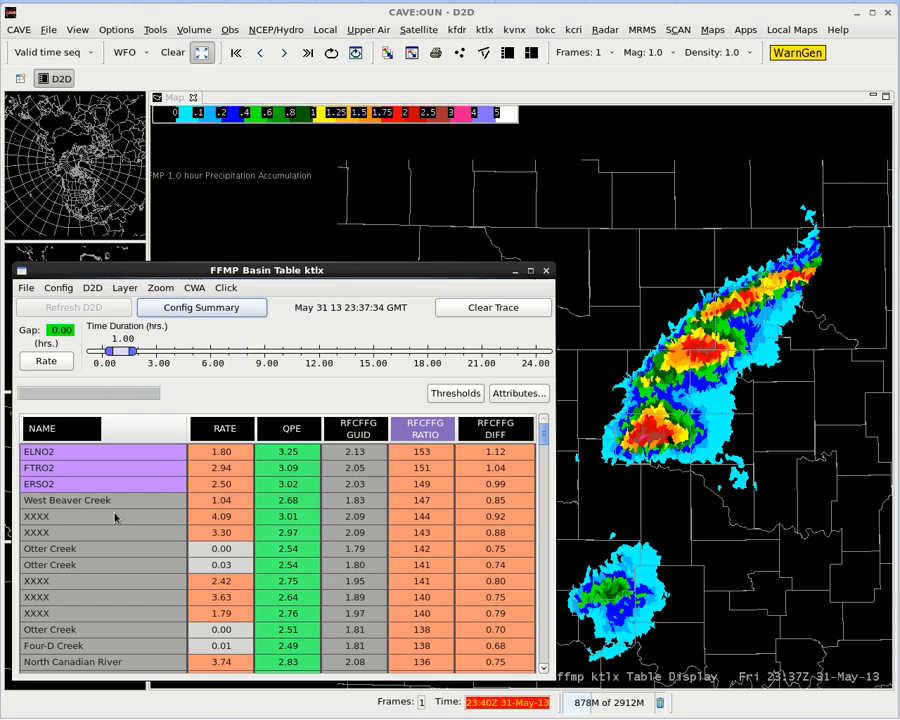
mouse_move(114, 503)
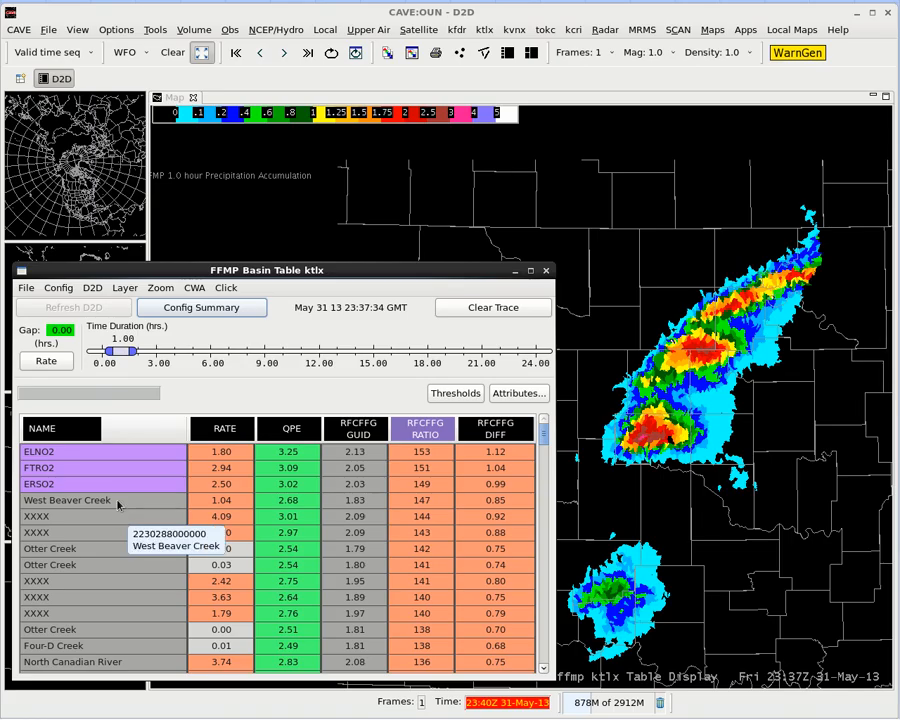
Locate the West Beaver Creek basin on the map from the basin table and examine the surrounding 1-hour precipitation
left_click(117, 503)
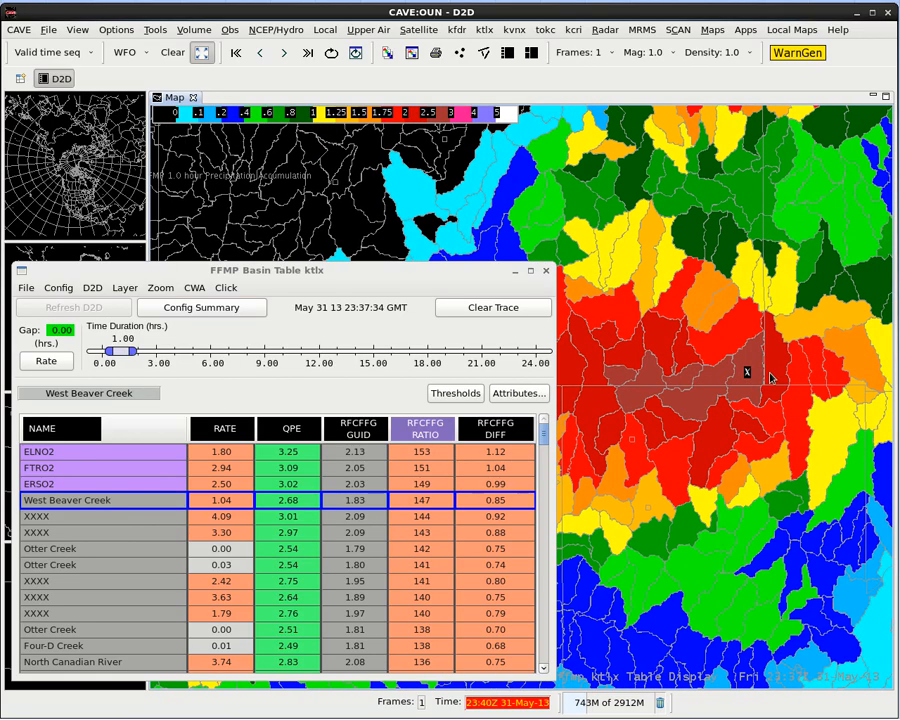
mouse_move(740, 395)
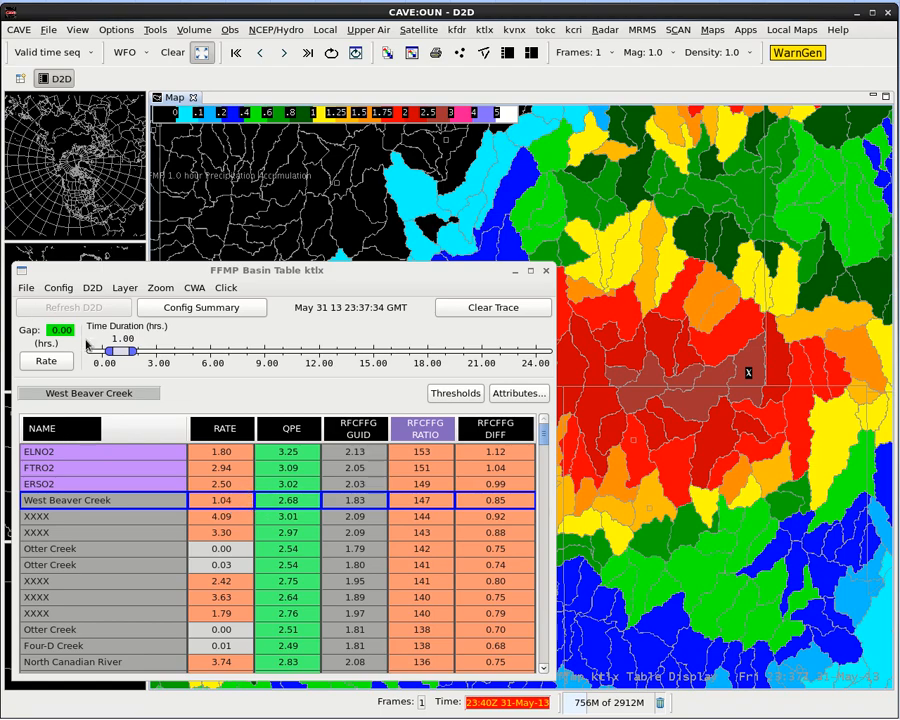
scroll(740, 362, "down", 1)
scroll(740, 362, "down", 2)
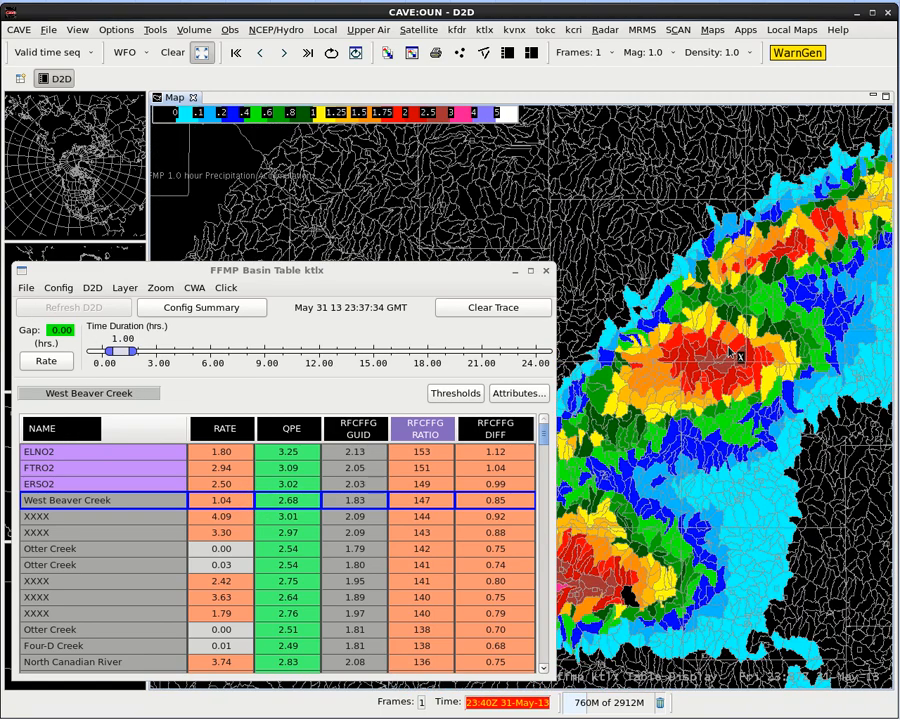
left_click_drag(849, 334, 832, 359)
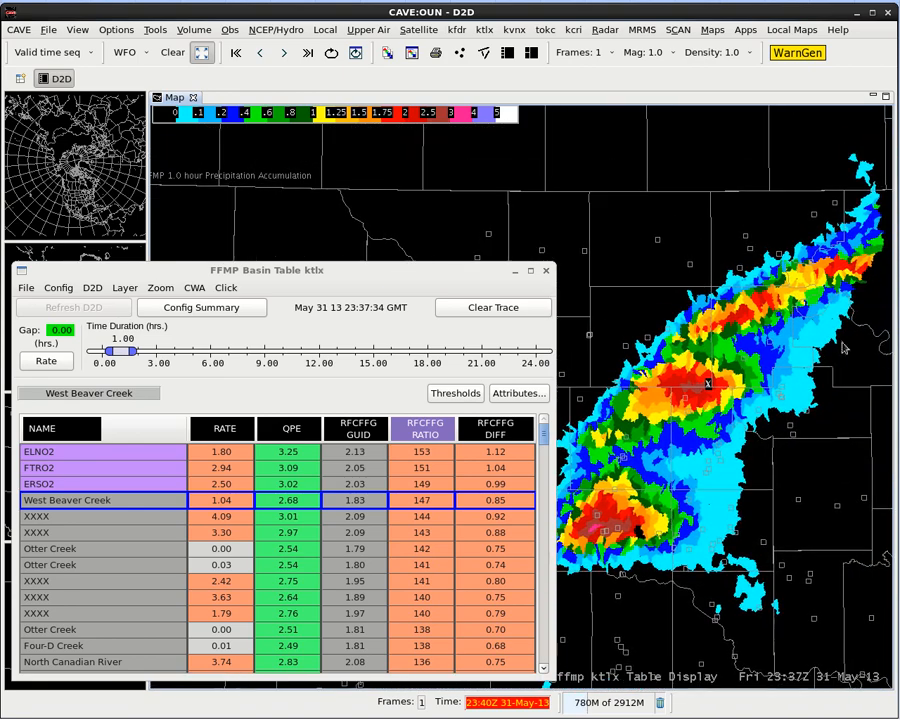
Sort the basin table by QPE and center the map on the first unnamed XXXX basin below ERSO2 for a close view
left_click(593, 533)
left_click(277, 430)
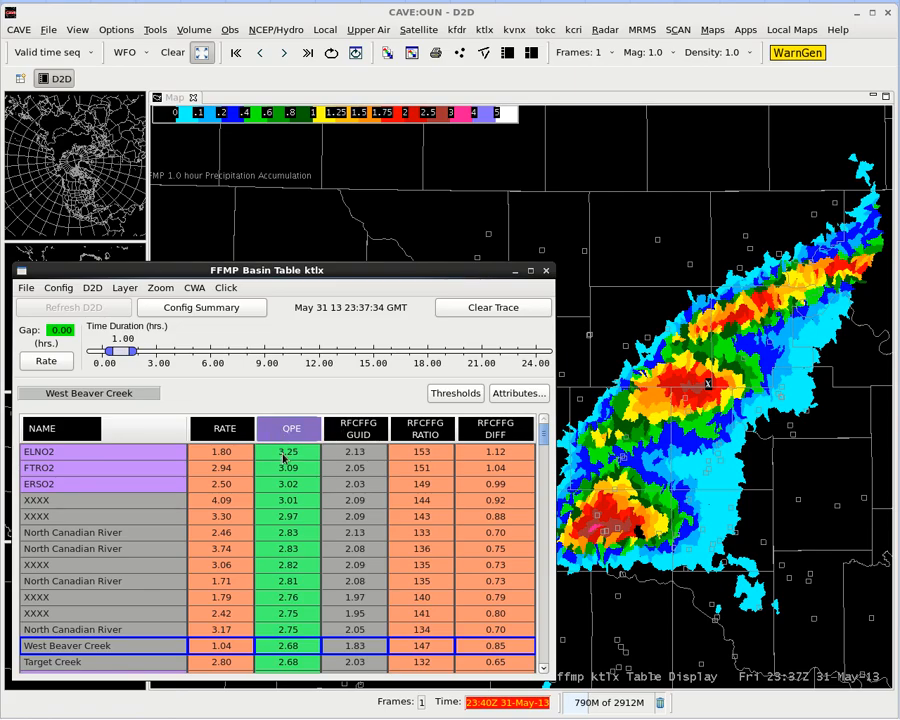
left_click(125, 504)
left_click_drag(562, 403, 679, 401)
scroll(628, 416, "up", 3)
scroll(633, 418, "up", 3)
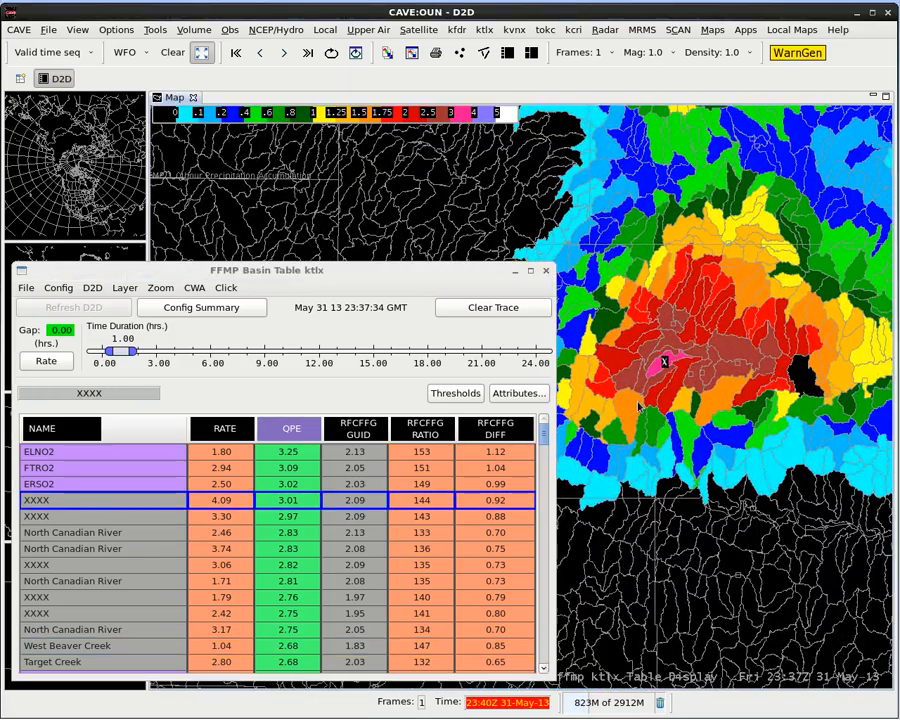
mouse_move(668, 363)
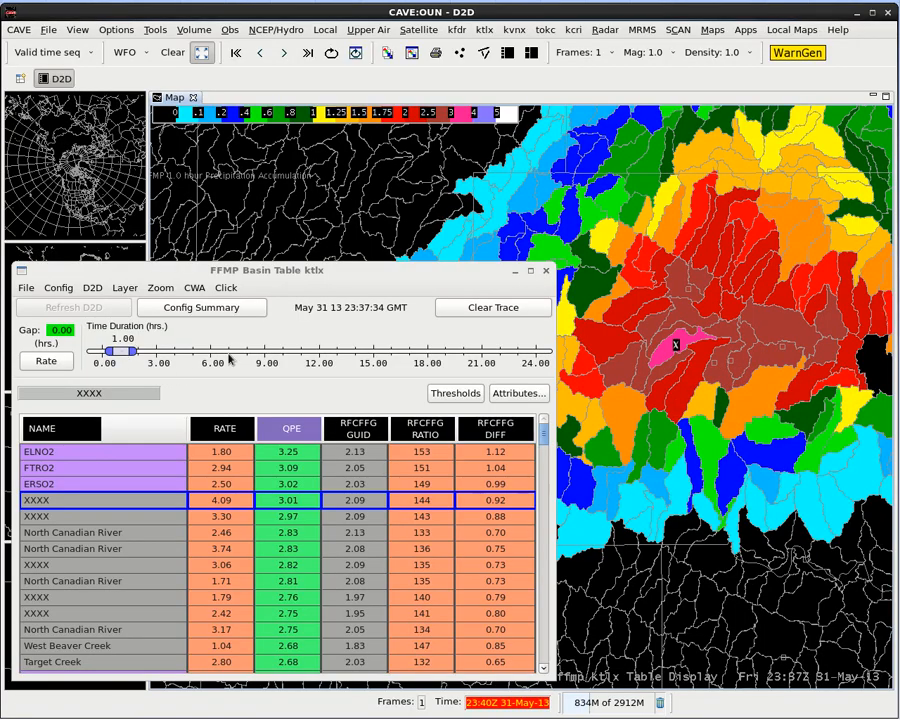
Try a 4.50-hour FFMP time duration and settle on 3.00 hours
scroll(643, 332, "down", 2)
scroll(643, 332, "down", 3)
scroll(742, 308, "up", 3)
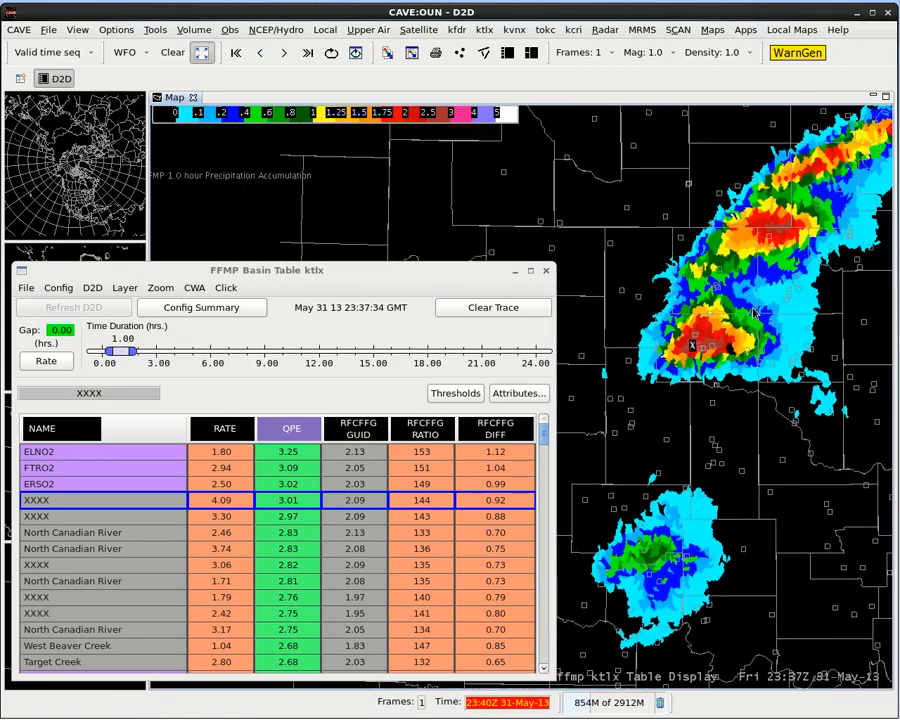
left_click_drag(120, 351, 182, 352)
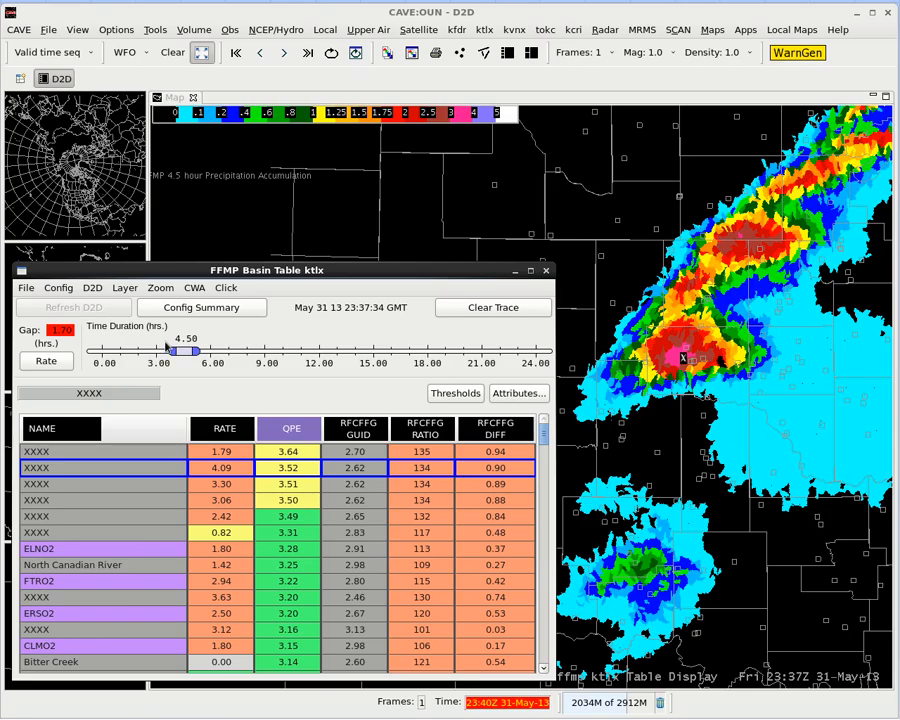
left_click_drag(173, 349, 158, 357)
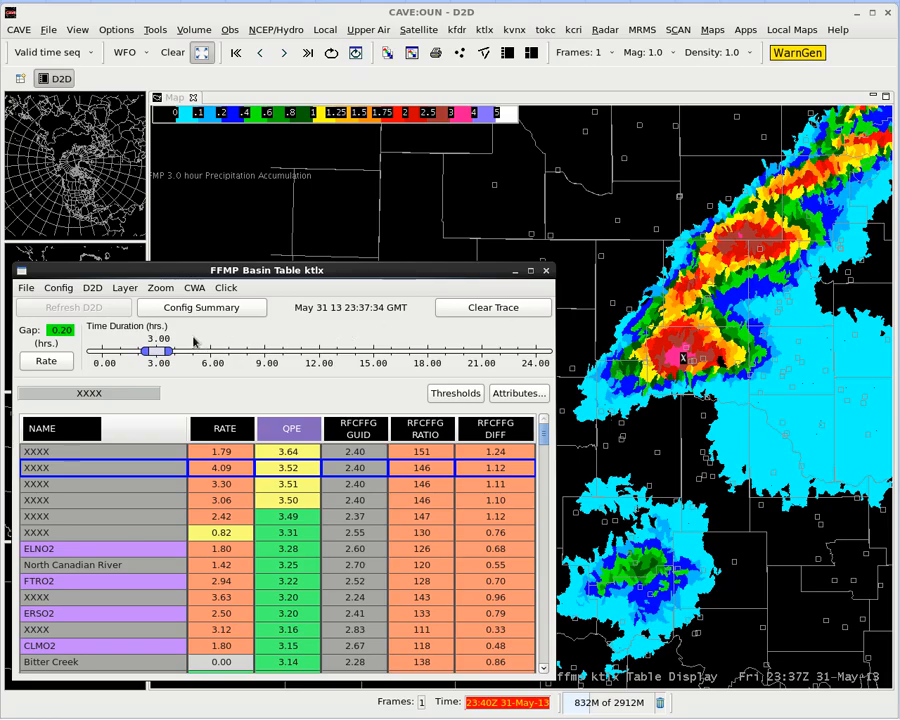
Show the precipitation-to-guidance ratio on the map and sort the basin table by RFCFFG RATIO
left_click(92, 288)
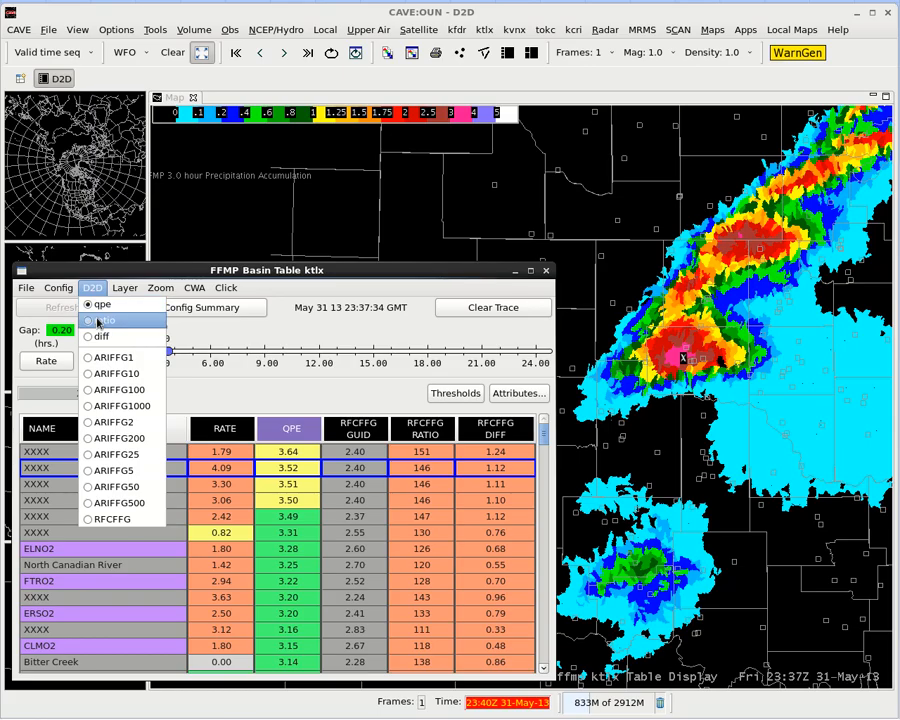
left_click(98, 322)
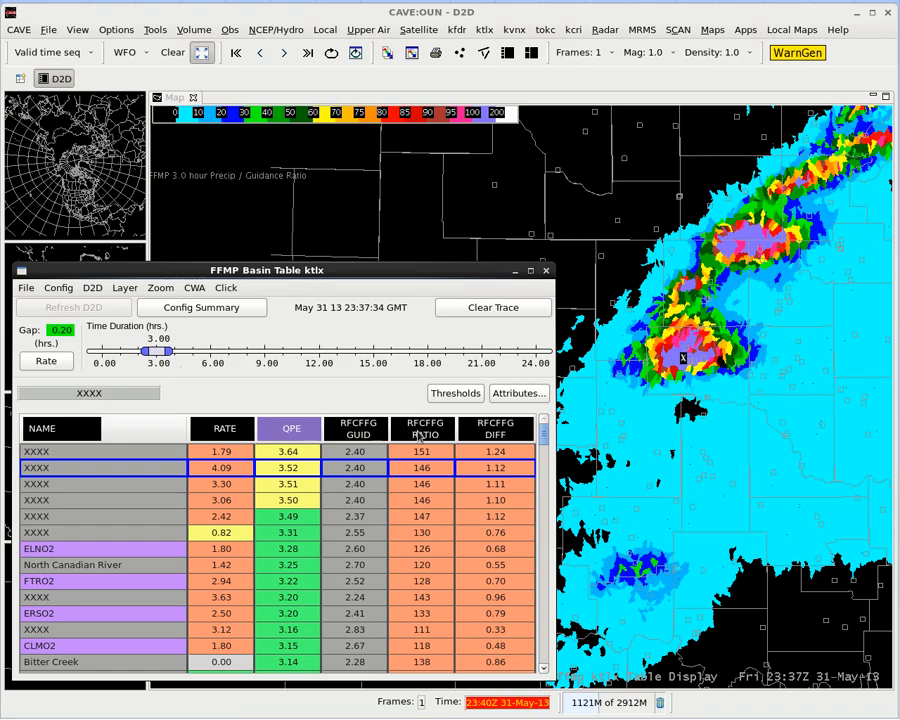
left_click(423, 436)
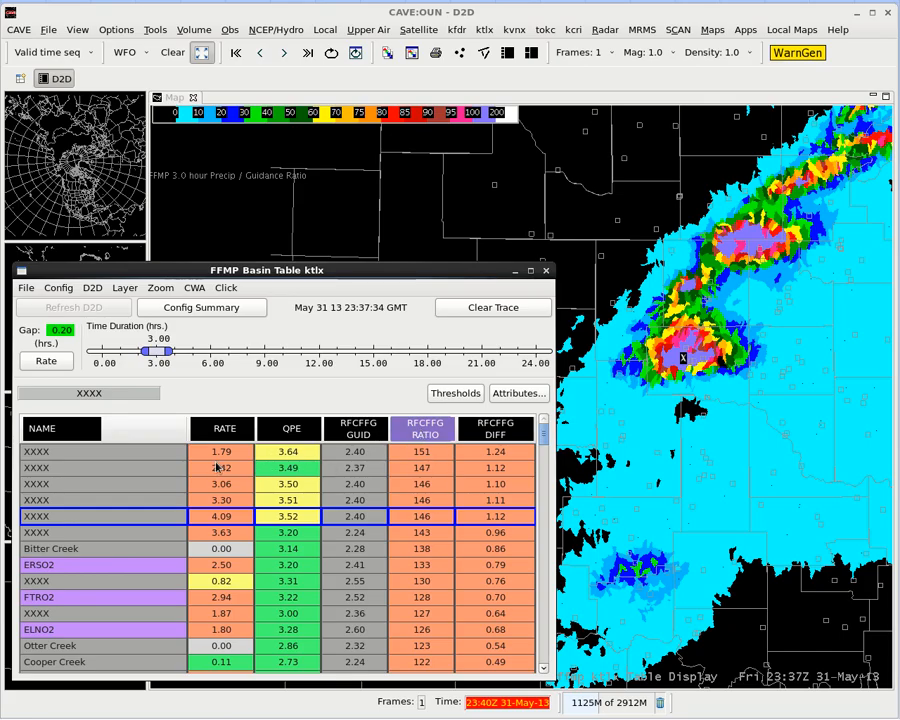
Locate the basin with the highest RFCFFG ratio on the map and examine the ratio pattern around it and regionally
left_click(86, 455)
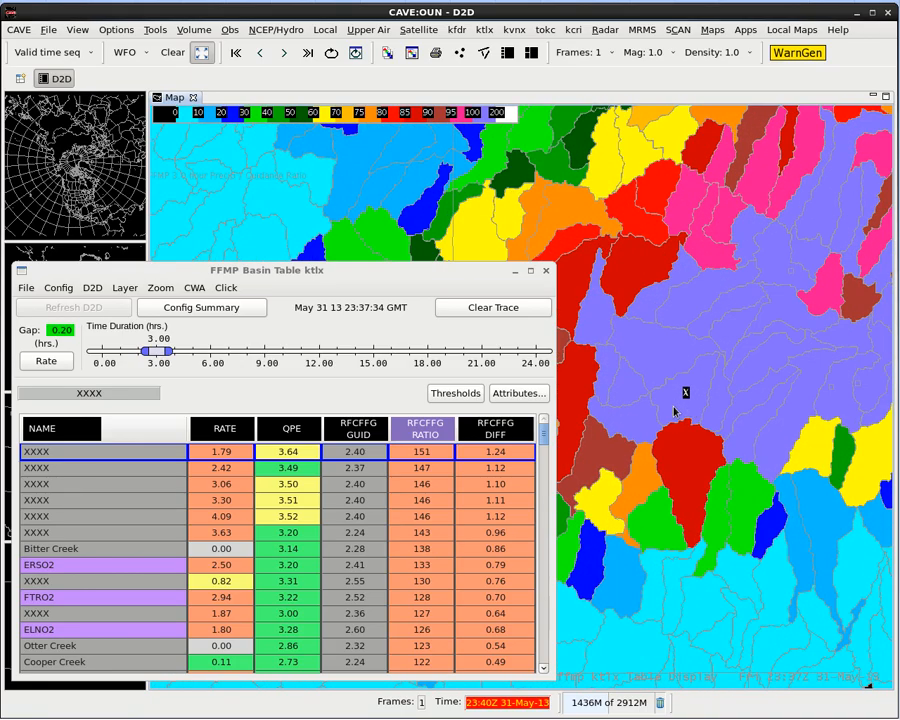
mouse_move(674, 410)
scroll(715, 385, "down", 3)
scroll(754, 324, "down", 4)
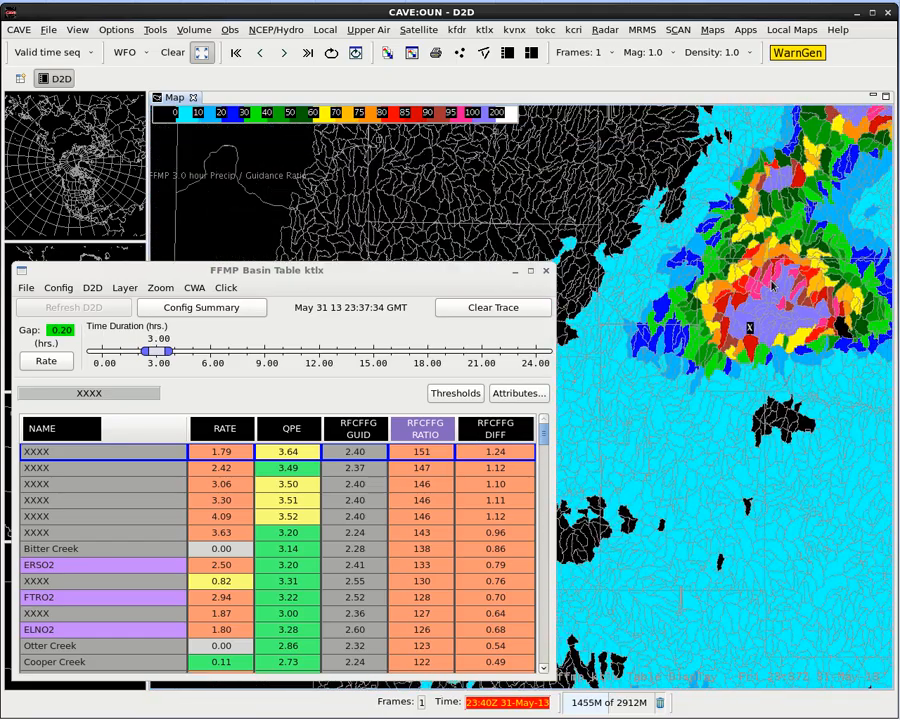
mouse_move(765, 458)
scroll(765, 458, "down", 3)
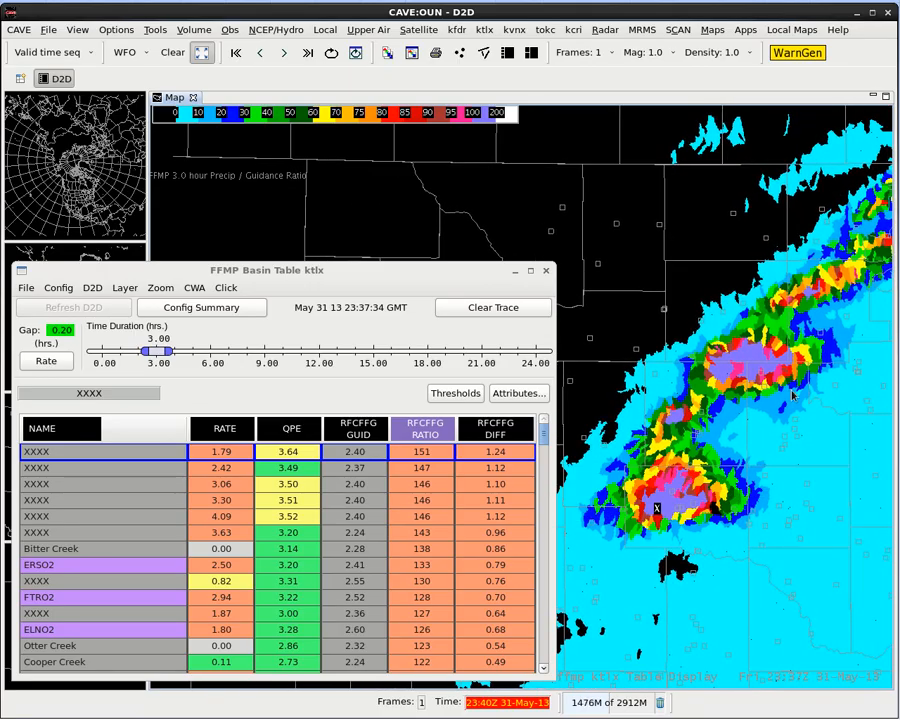
scroll(865, 401, "down", 2)
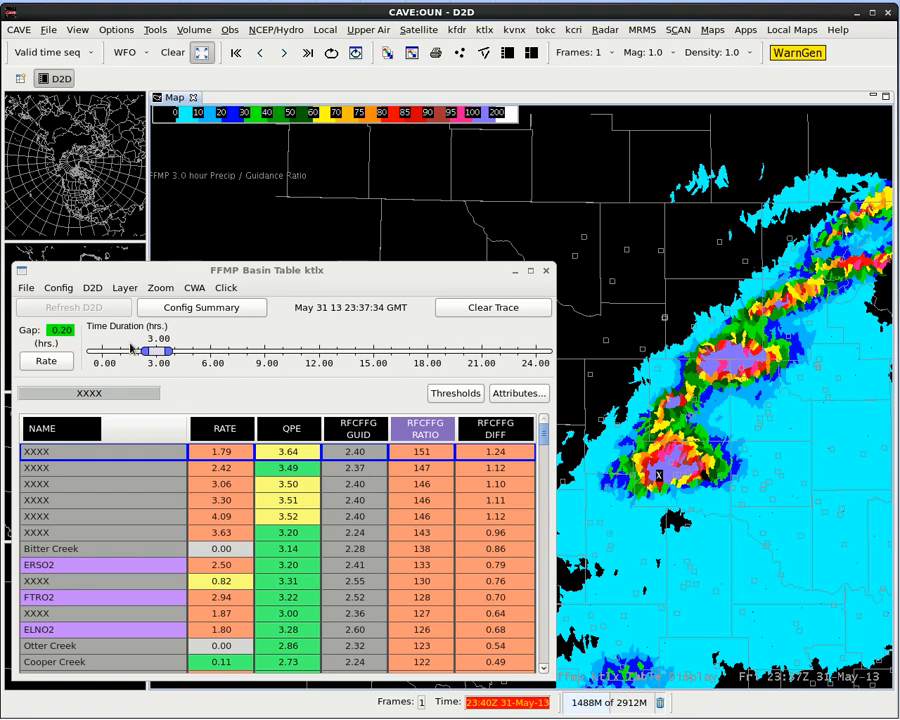
Compare the guidance ratio at durations of 1.50 and 4.00 hours and return the duration to 3.00 hours
left_click_drag(160, 353, 130, 351)
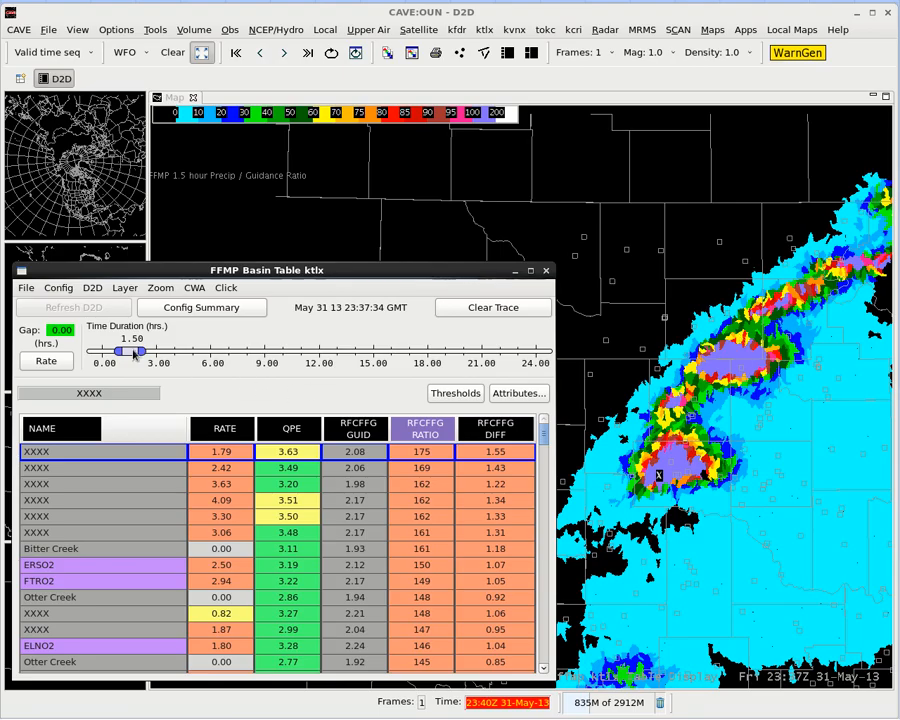
left_click_drag(131, 352, 177, 350)
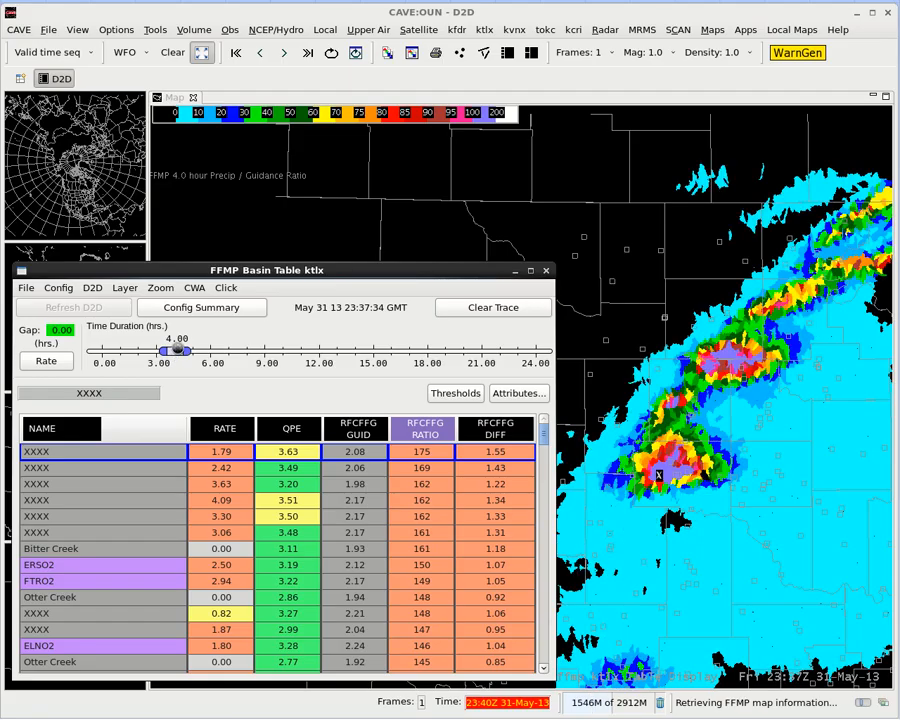
left_click_drag(177, 350, 158, 354)
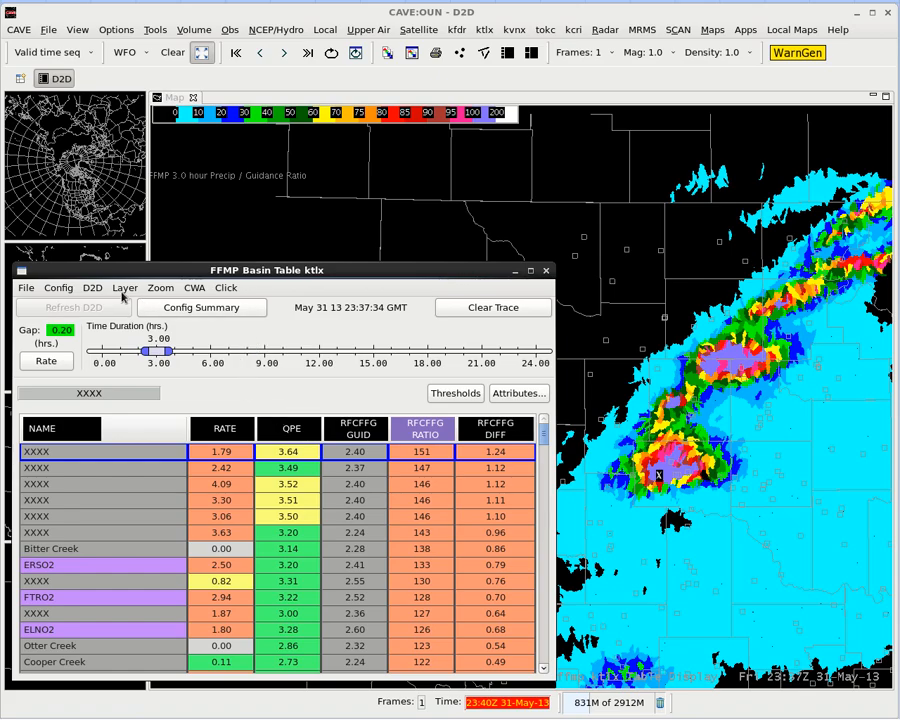
Show the precipitation-minus-guidance difference on the map and sort the basin table by RFCFFG DIFF
left_click(91, 288)
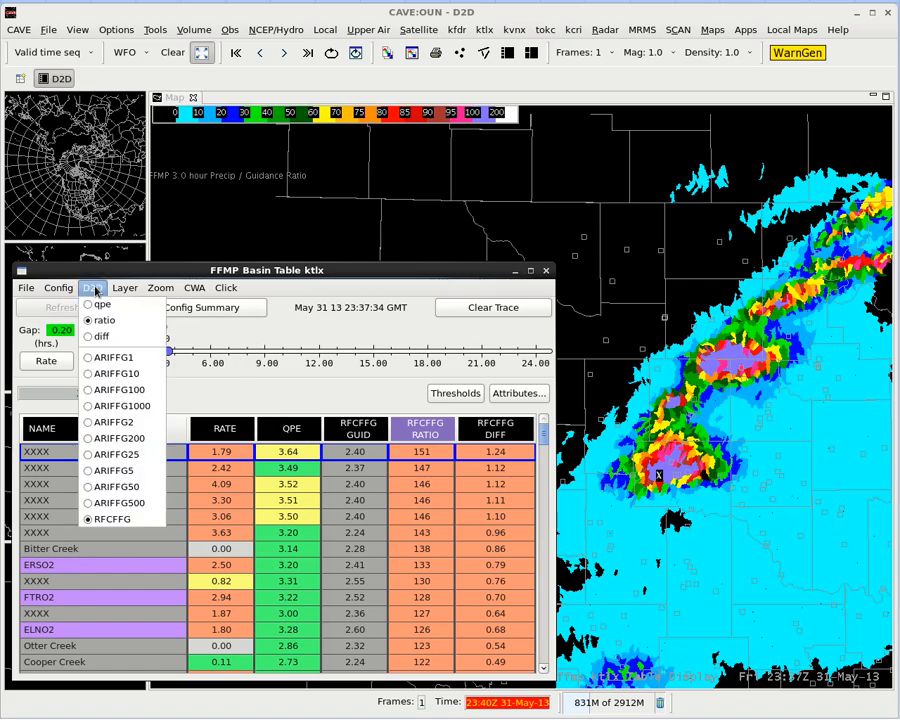
left_click(104, 341)
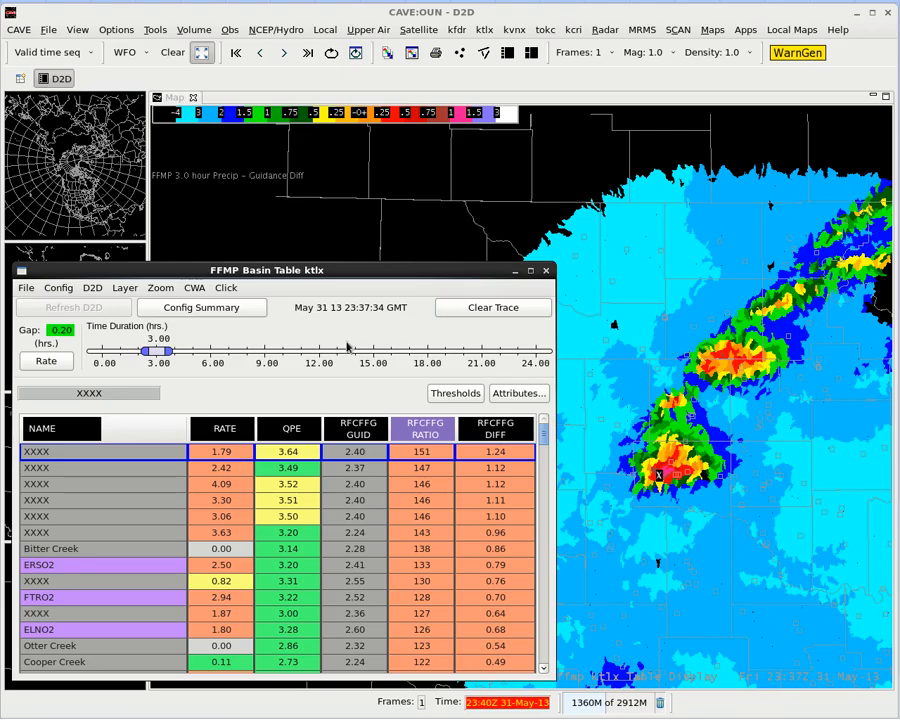
left_click(522, 432)
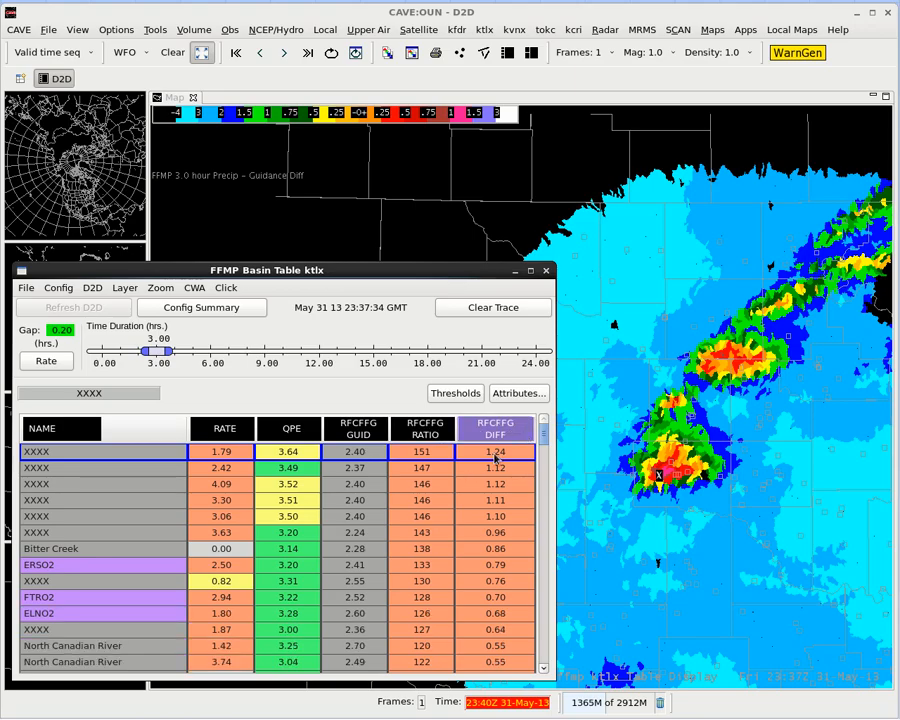
Locate the basin with the largest RFCFFG difference on the map and examine the difference values around it and regionally
mouse_move(117, 458)
left_click(122, 455)
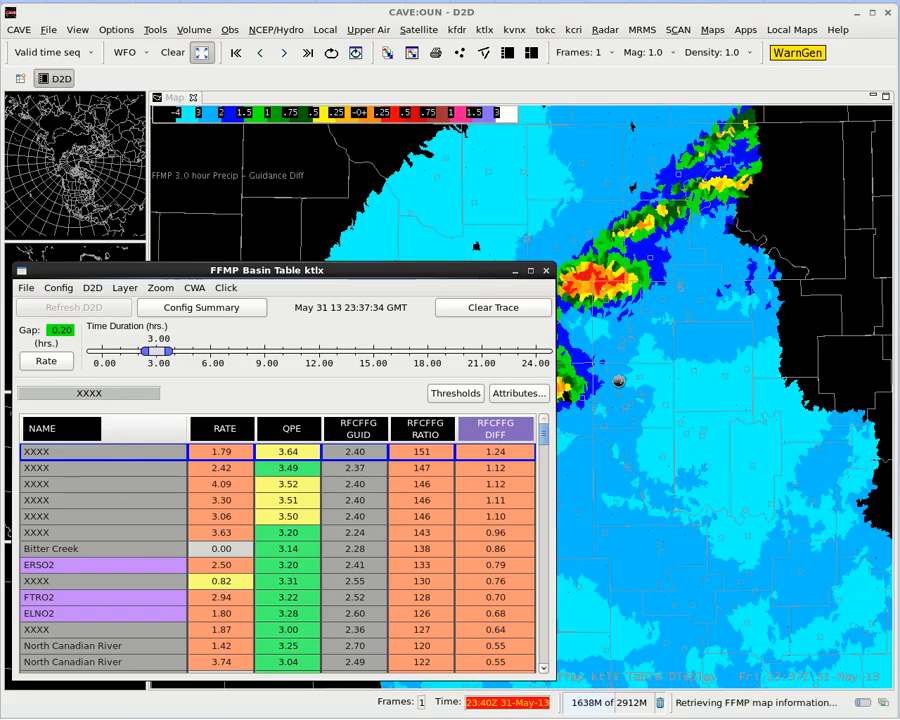
scroll(617, 385, "up", 5)
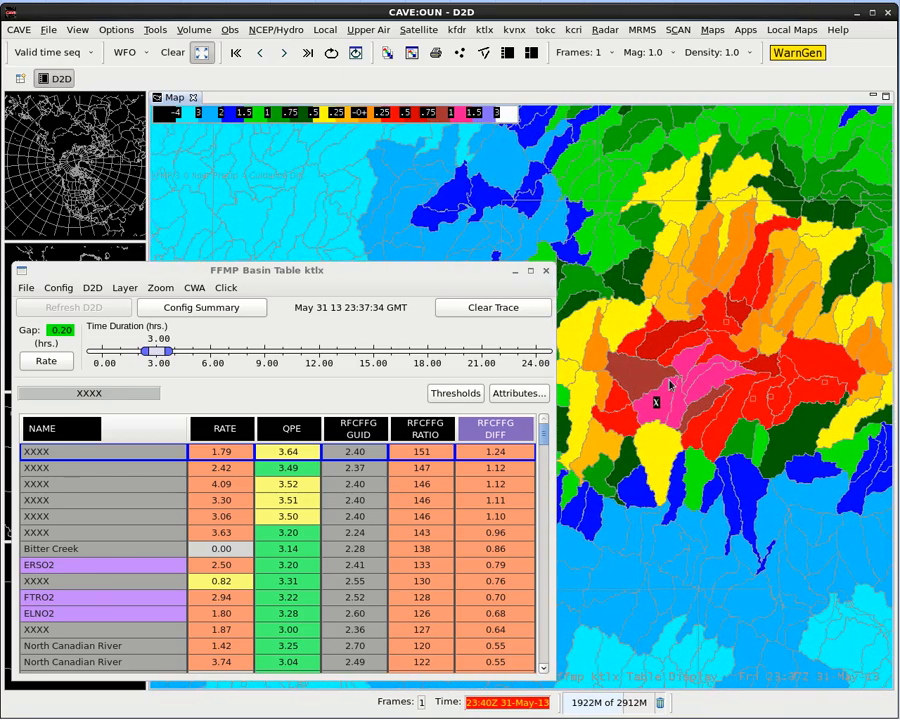
mouse_move(665, 398)
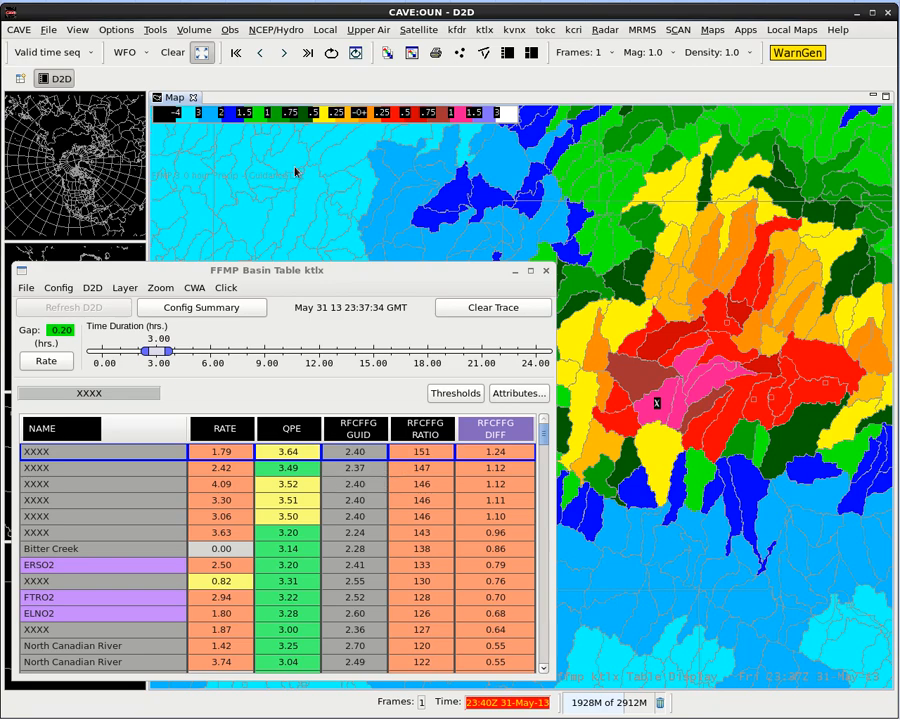
left_click_drag(248, 193, 259, 195)
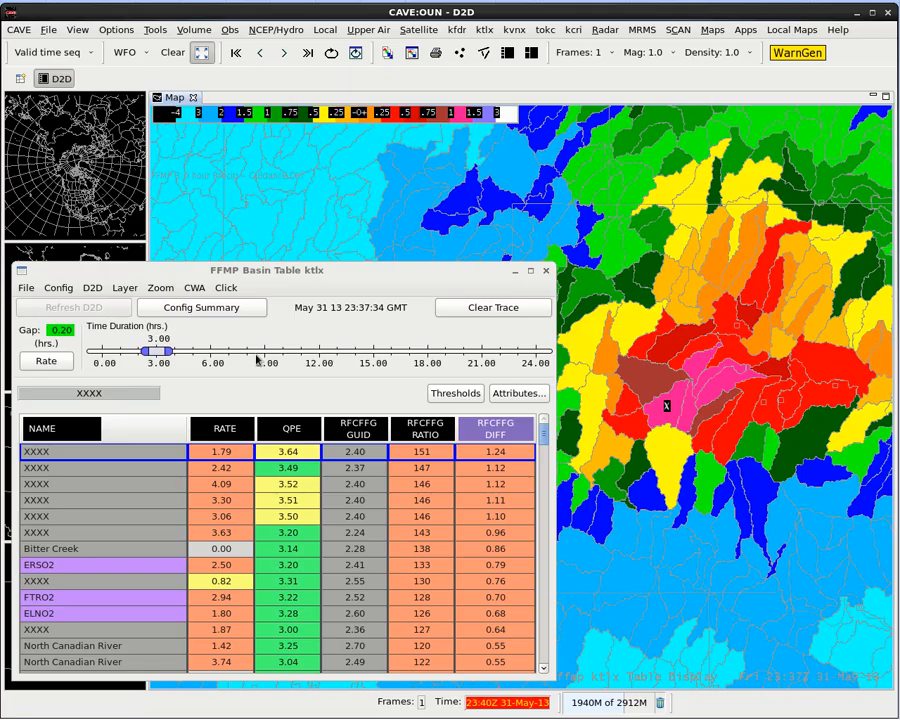
scroll(773, 280, "down", 3)
scroll(773, 280, "down", 3)
left_click_drag(832, 181, 748, 410)
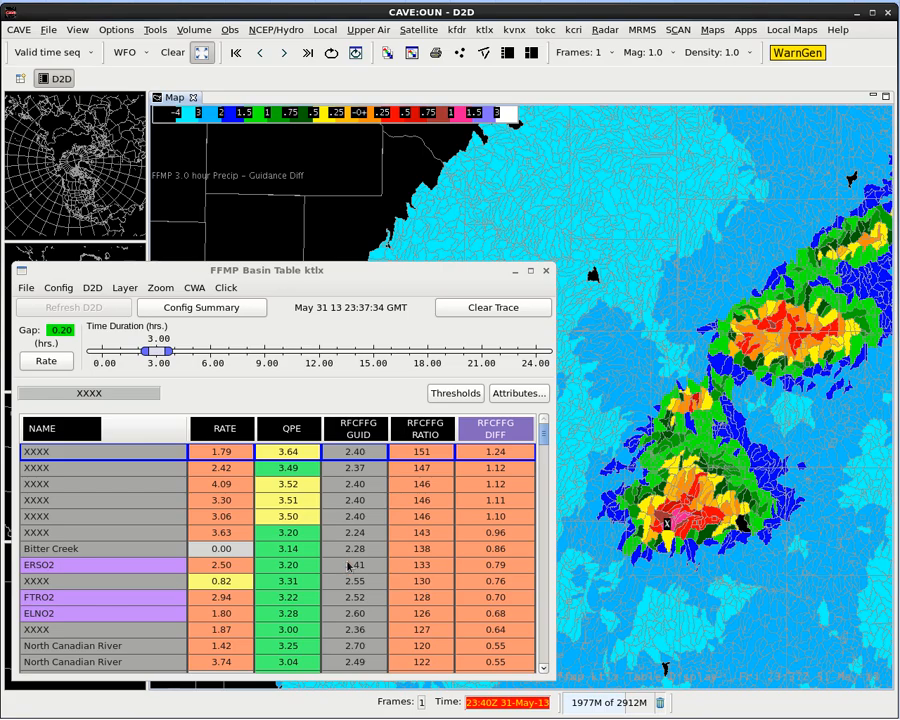
Center the map in turn on the unnamed XXXX basins in the second, third and fourth table rows
left_click(100, 472)
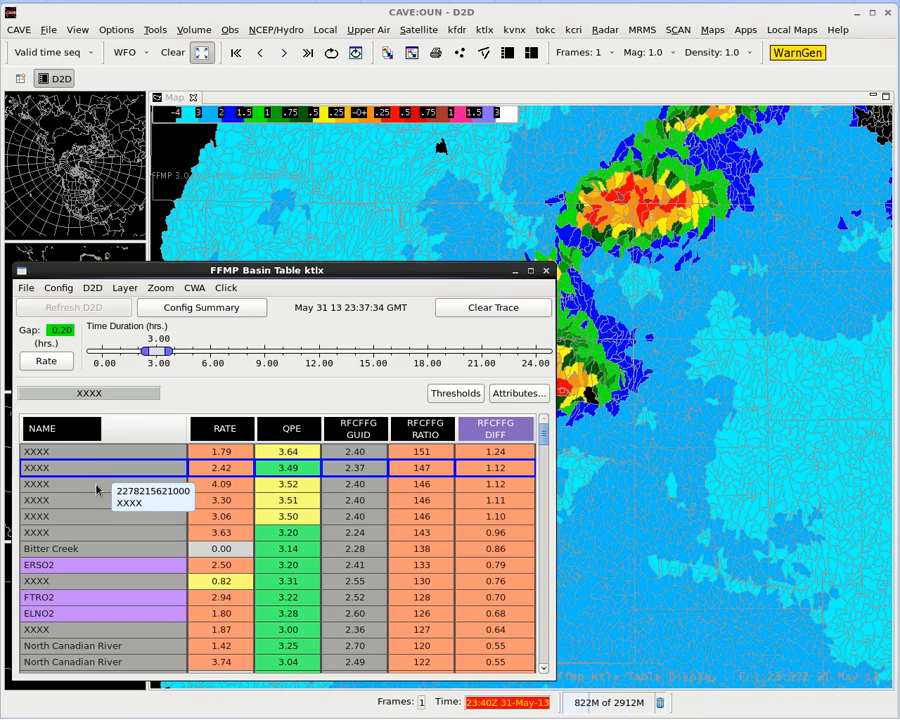
left_click(98, 484)
left_click(100, 500)
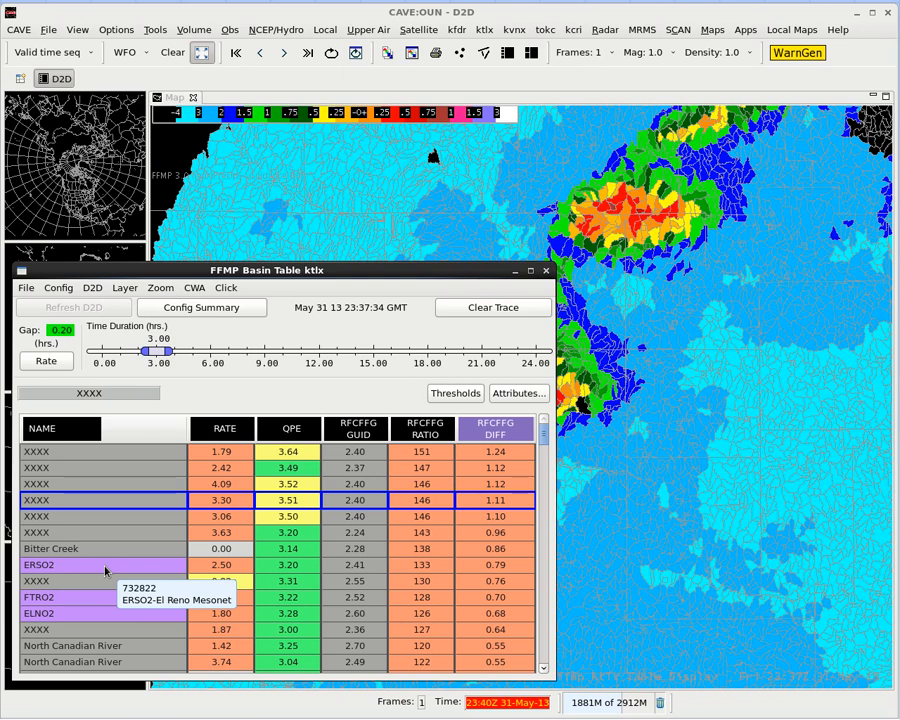
Center the map on the ERSO2 basin and view it up close
left_click(105, 571)
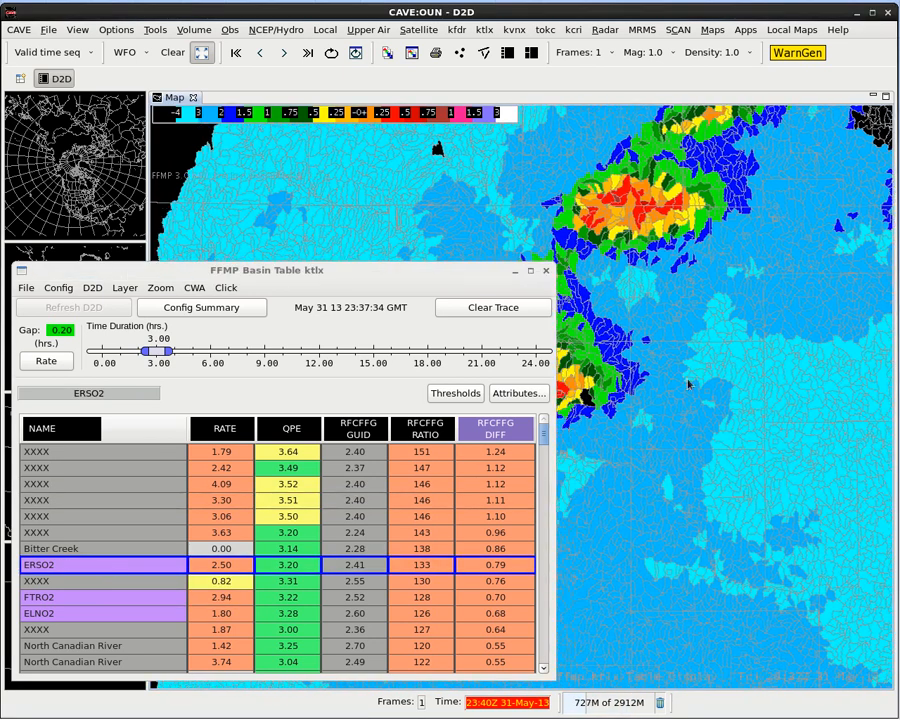
scroll(641, 390, "up", 10)
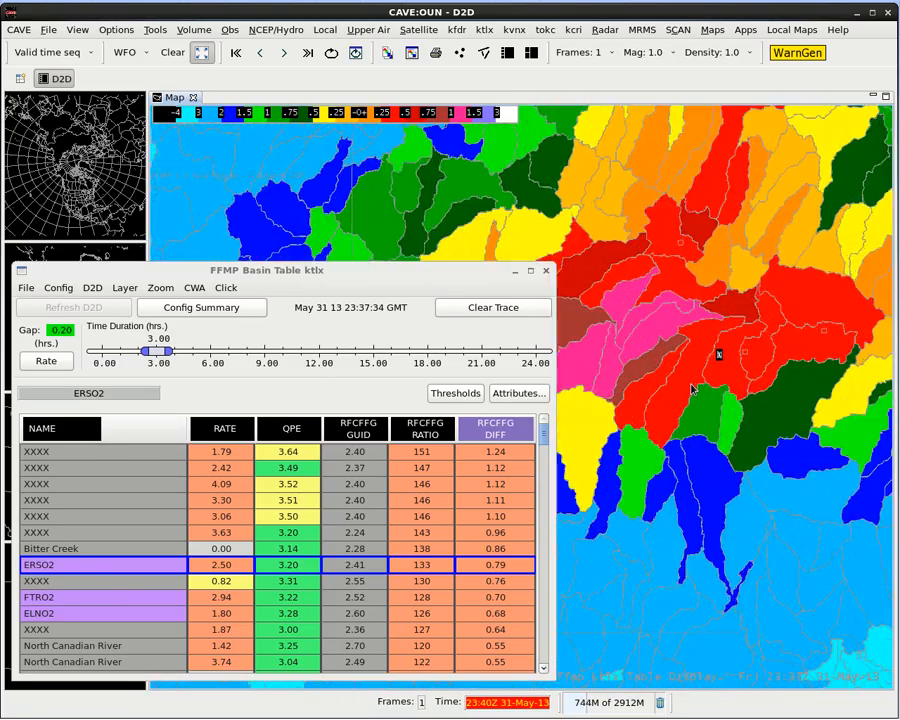
scroll(765, 368, "up", 4)
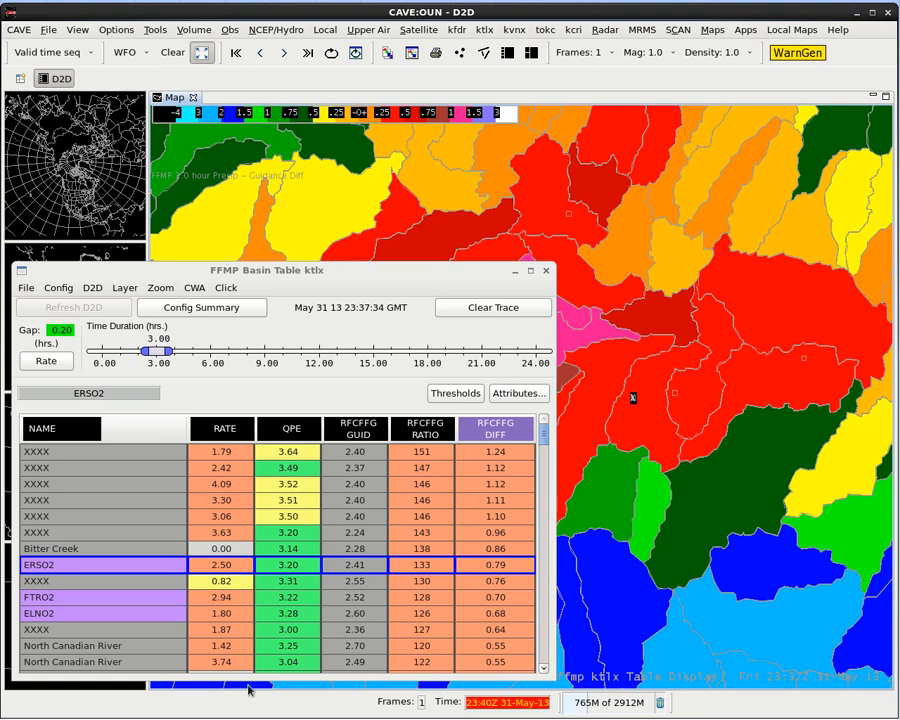
Open the basin trend graph for ERSO2 and move the basin table aside to uncover the graph's plot options
right_click(124, 567)
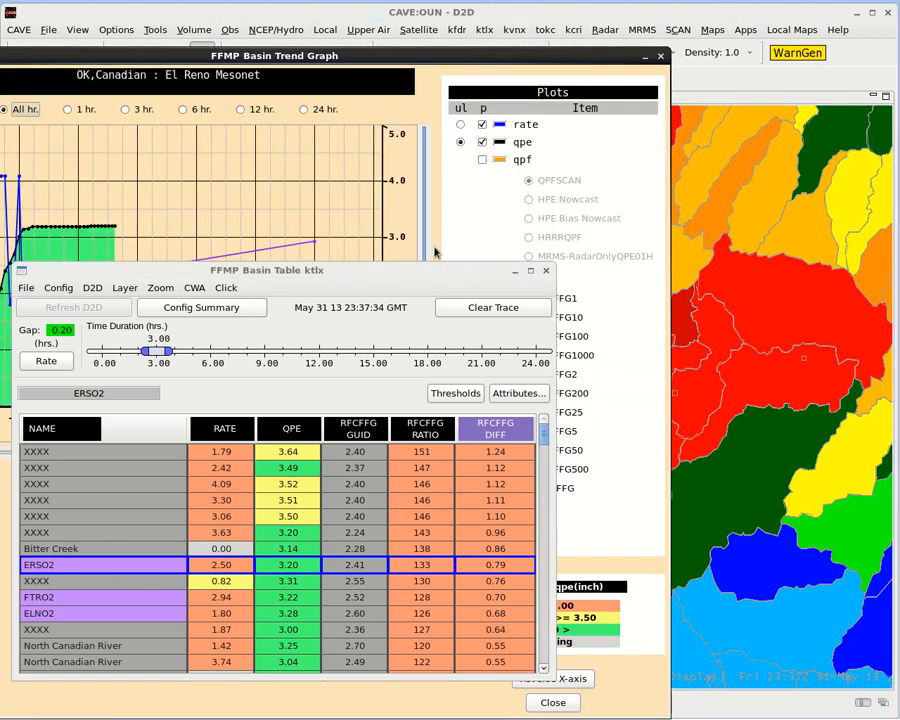
left_click_drag(453, 272, 74, 329)
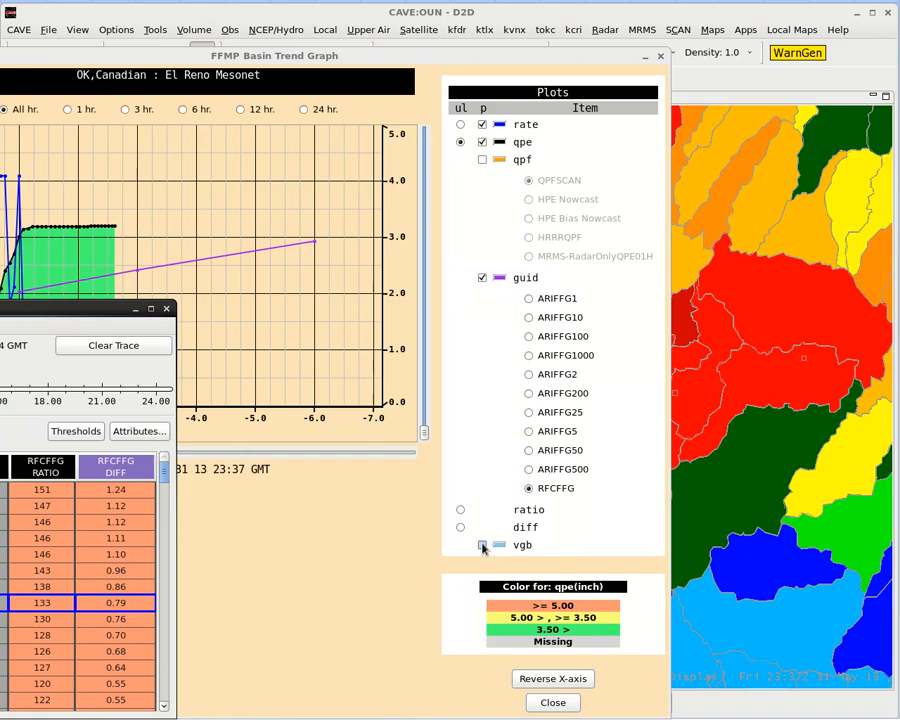
Turn on the vgb plot in the basin trend graph and close the graph
left_click(483, 547)
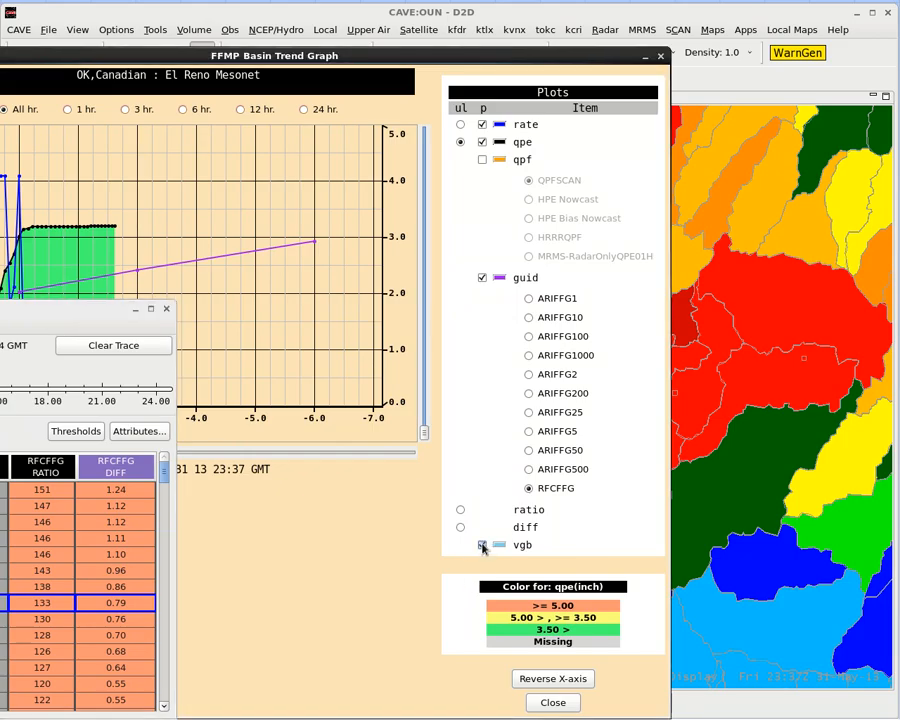
left_click(553, 703)
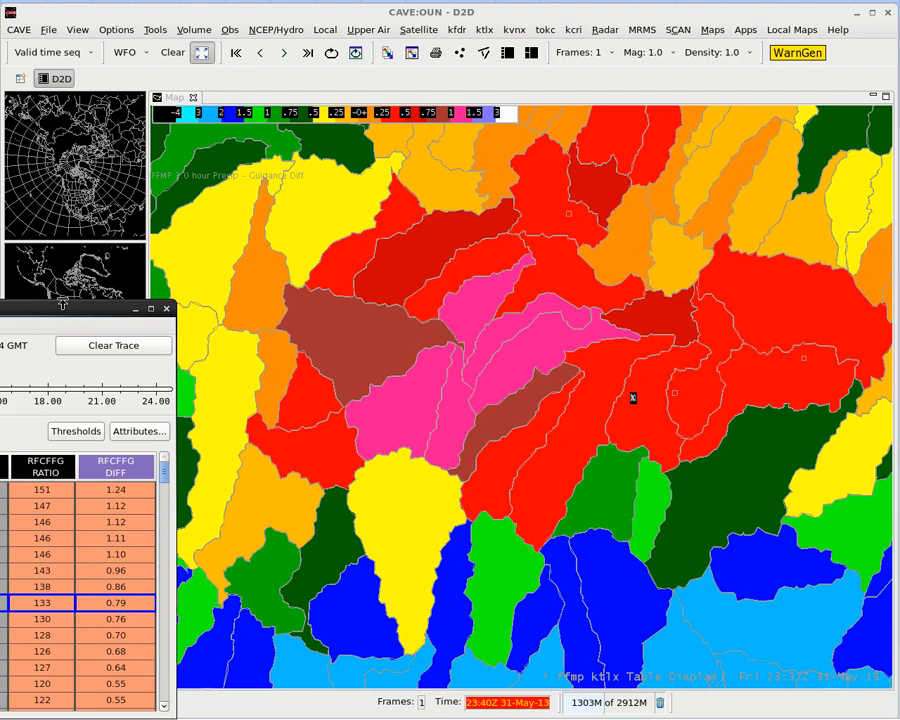
Bring the basin table's name column back into view and center the map in turn on the FTRO2 and ELNO2 basins
left_click_drag(63, 307, 419, 275)
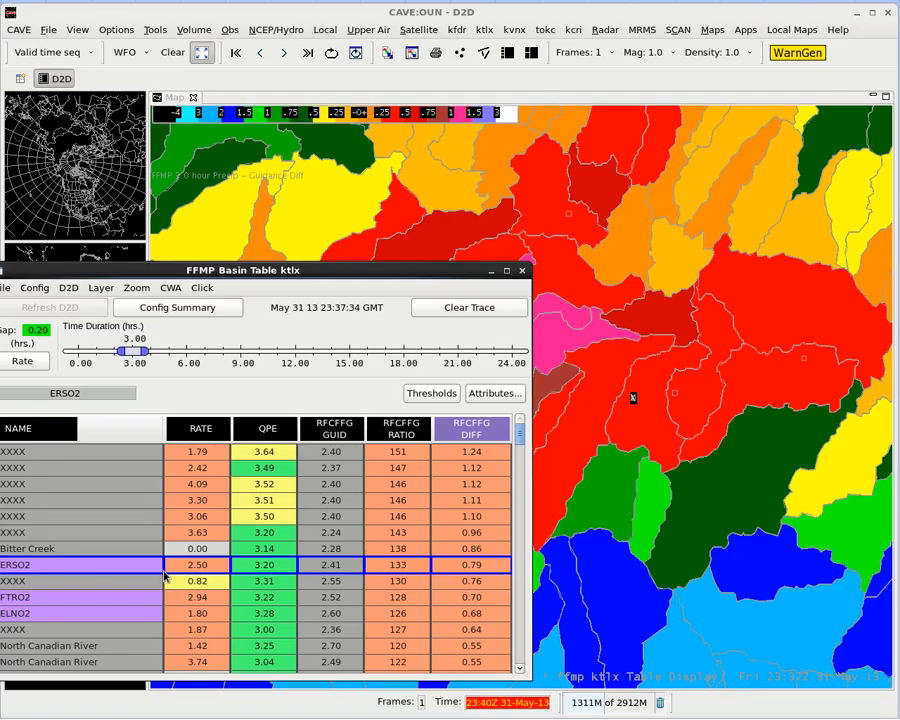
left_click(89, 597)
left_click(92, 614)
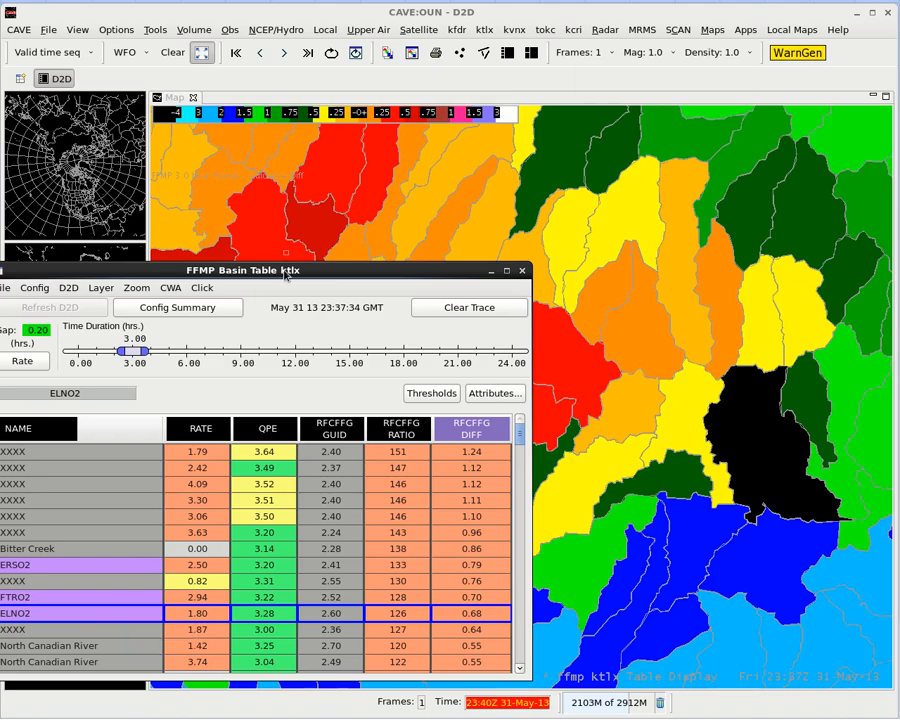
Sort the basin table by QPE and center the map on the basin with the highest QPE, clear of the table
left_click_drag(282, 270, 316, 273)
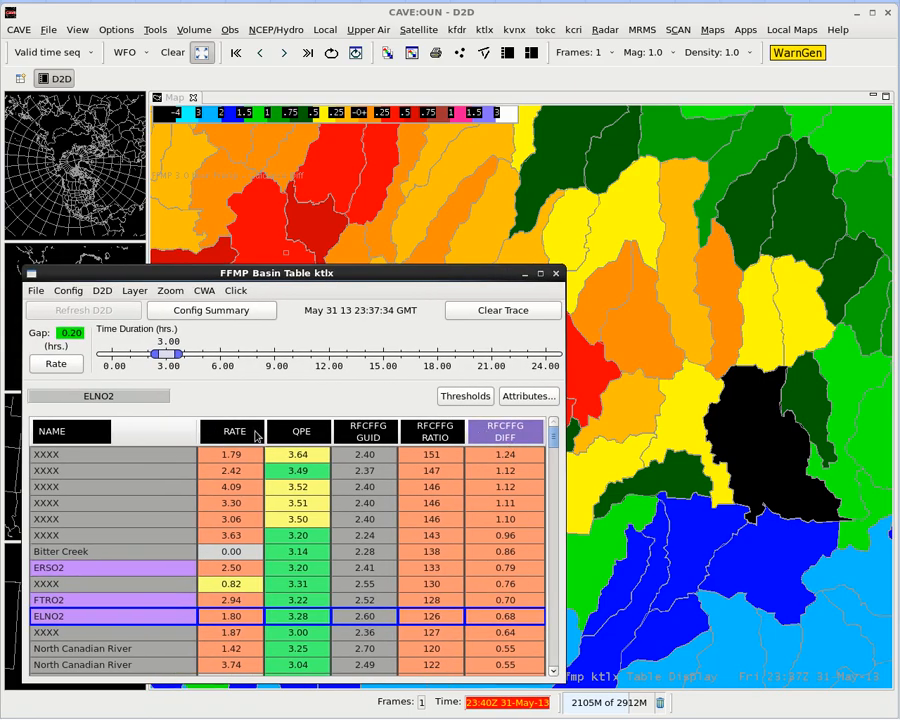
left_click(541, 400)
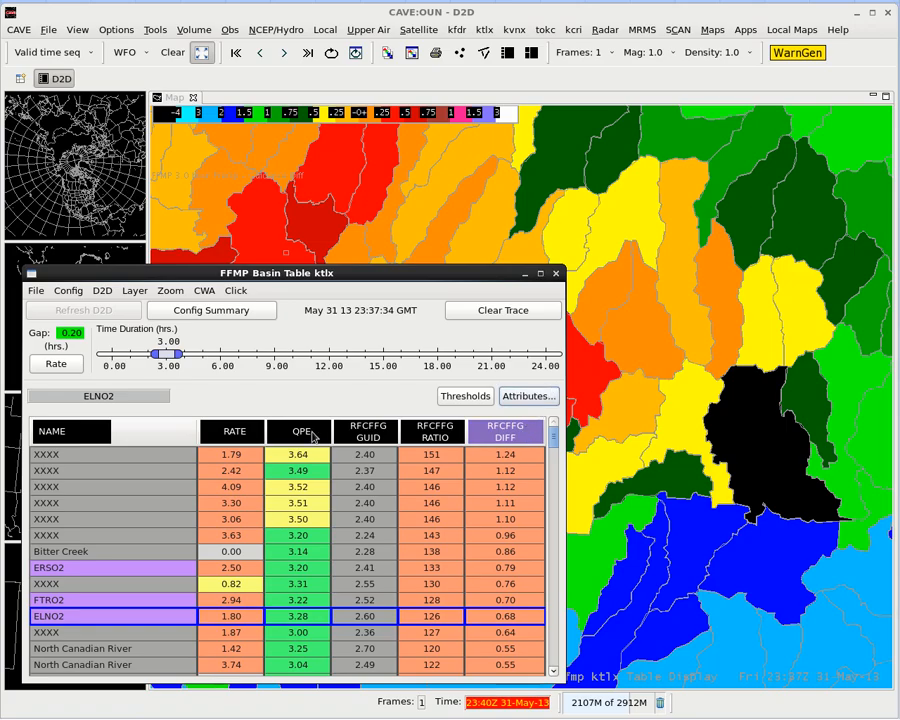
left_click(313, 435)
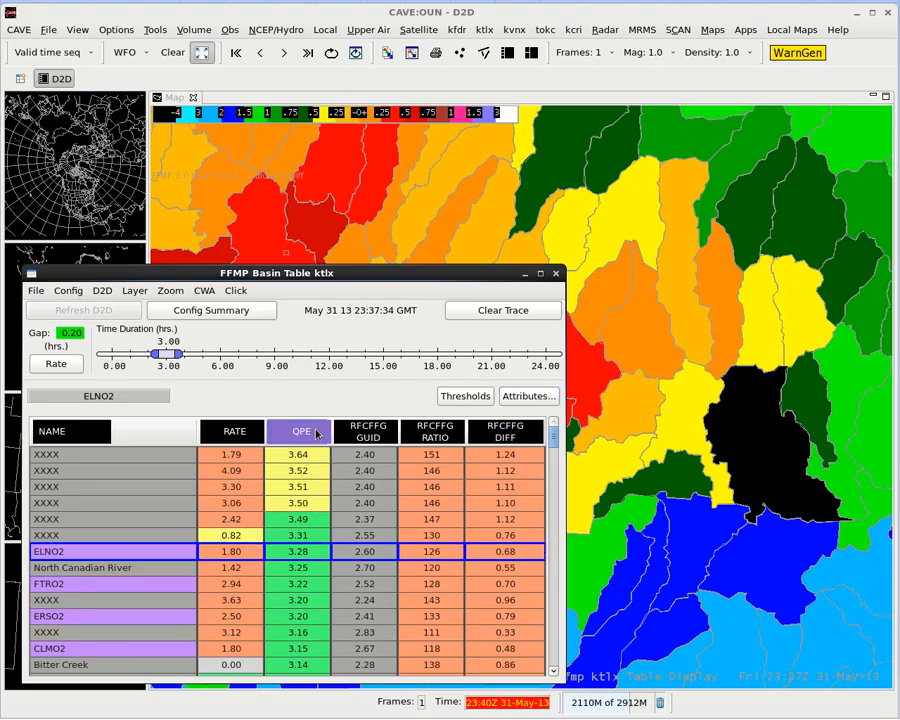
left_click(117, 457)
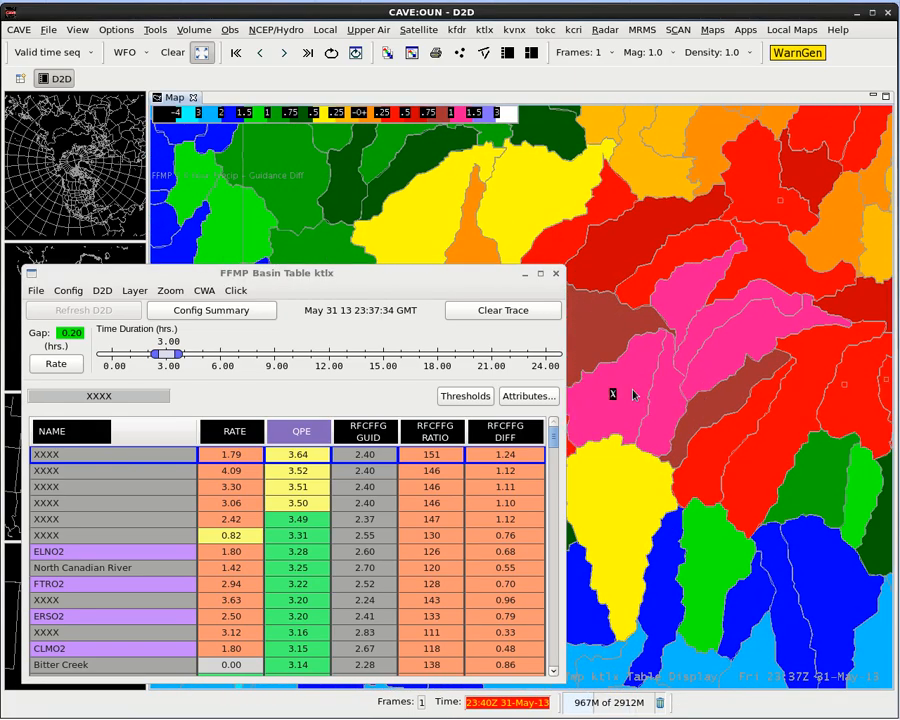
left_click_drag(635, 394, 681, 379)
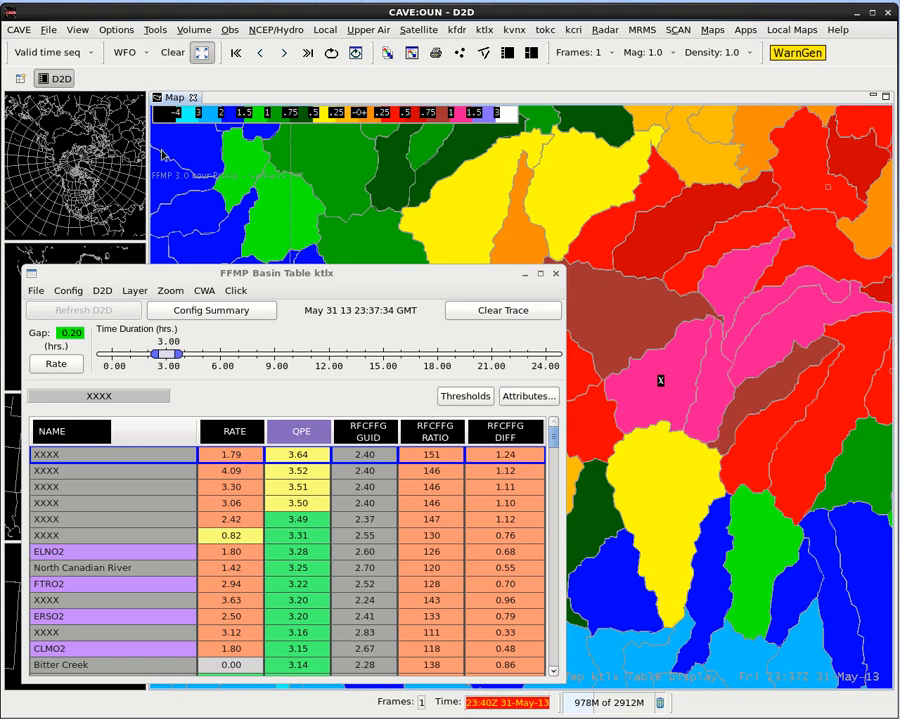
Switch the map display to QPE and inspect the accumulation around the selected basin
left_click(106, 295)
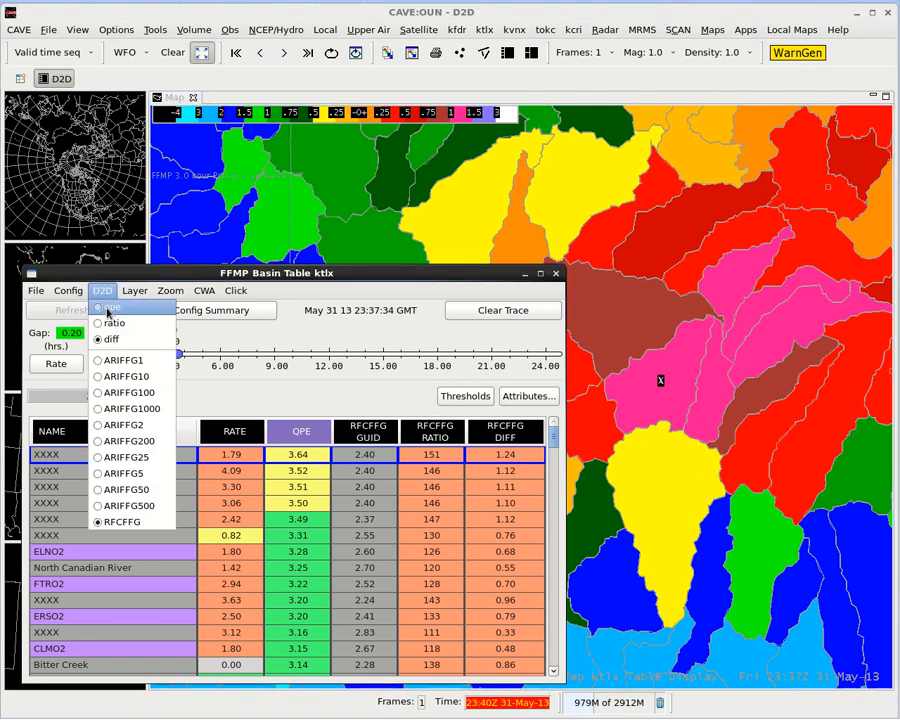
left_click(130, 308)
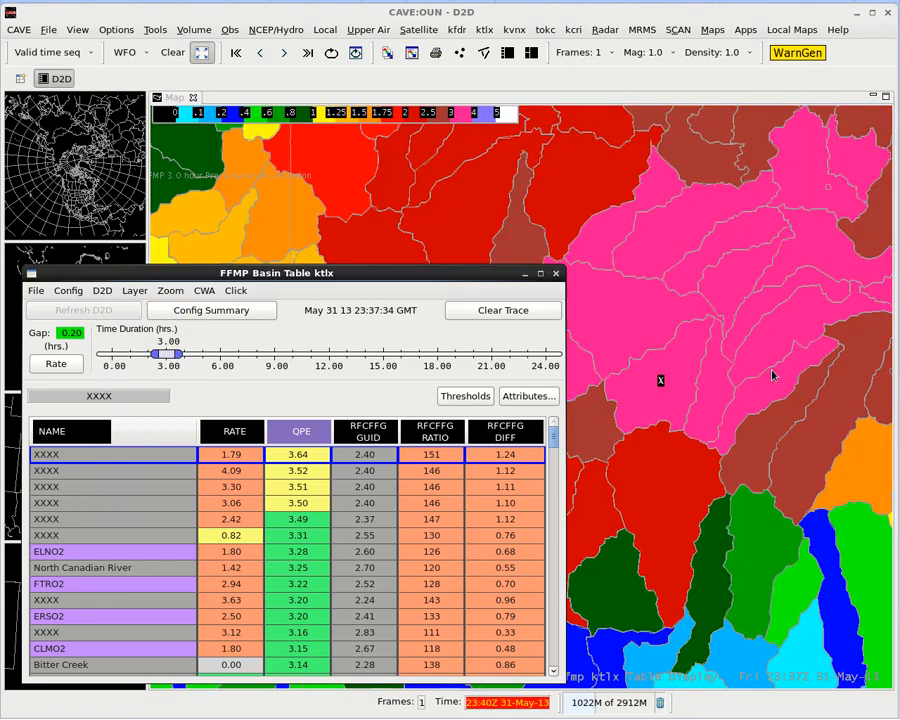
left_click(665, 400)
mouse_move(665, 406)
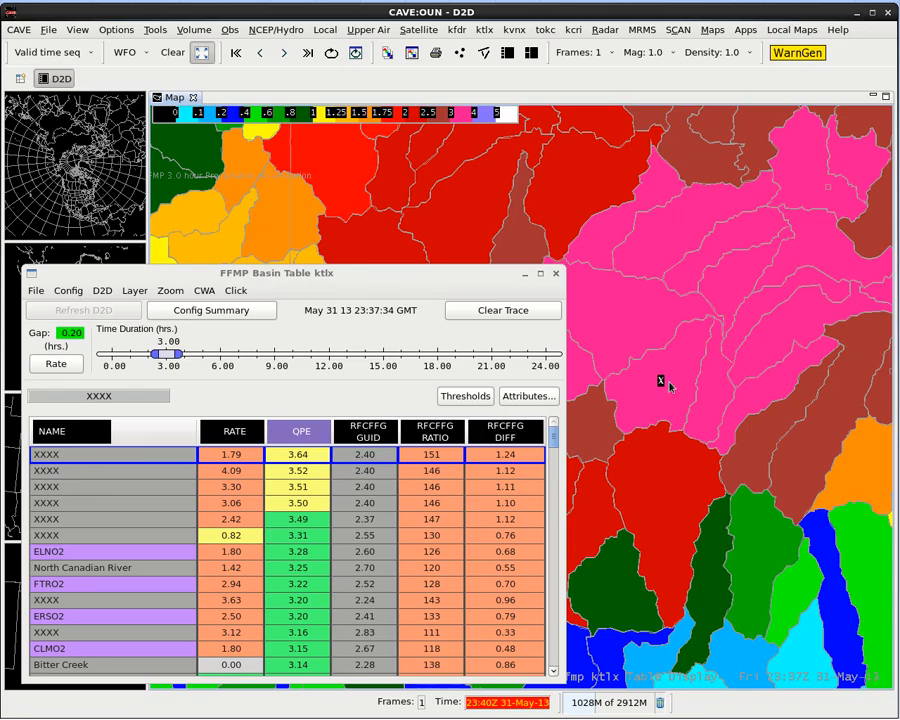
Show the ARIFFG1 guidance, ratio and diff columns beside RFCFFG for comparison, and hide them again
left_click(528, 398)
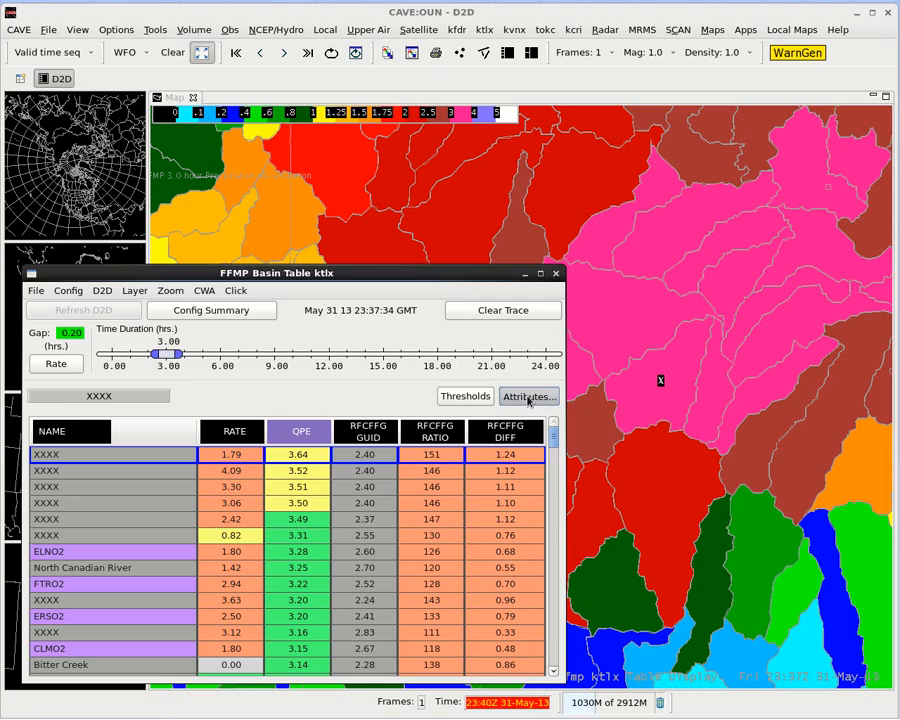
left_click_drag(320, 257, 818, 173)
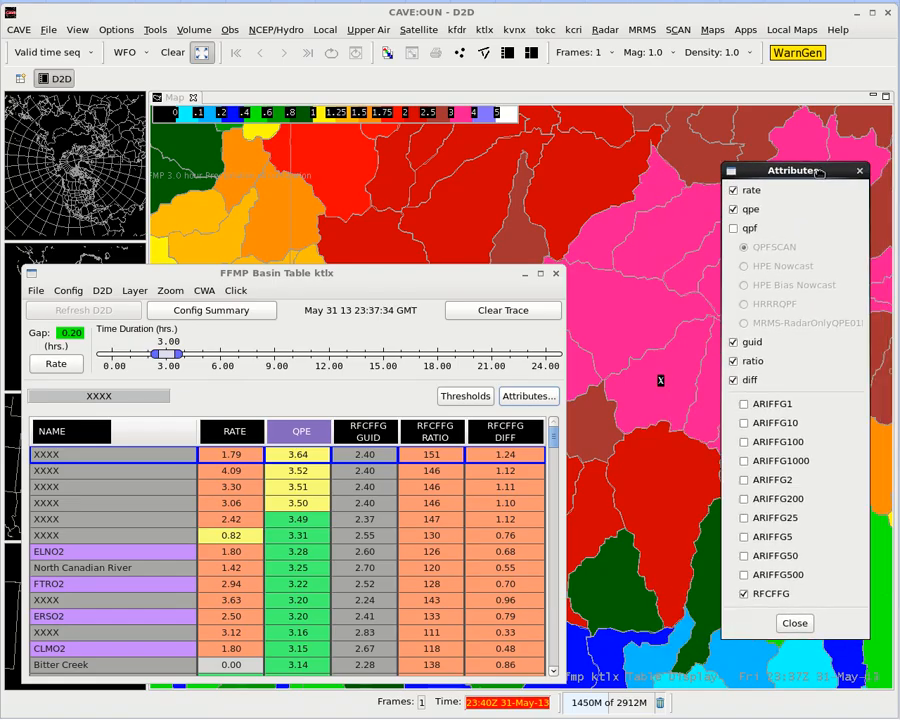
left_click(744, 405)
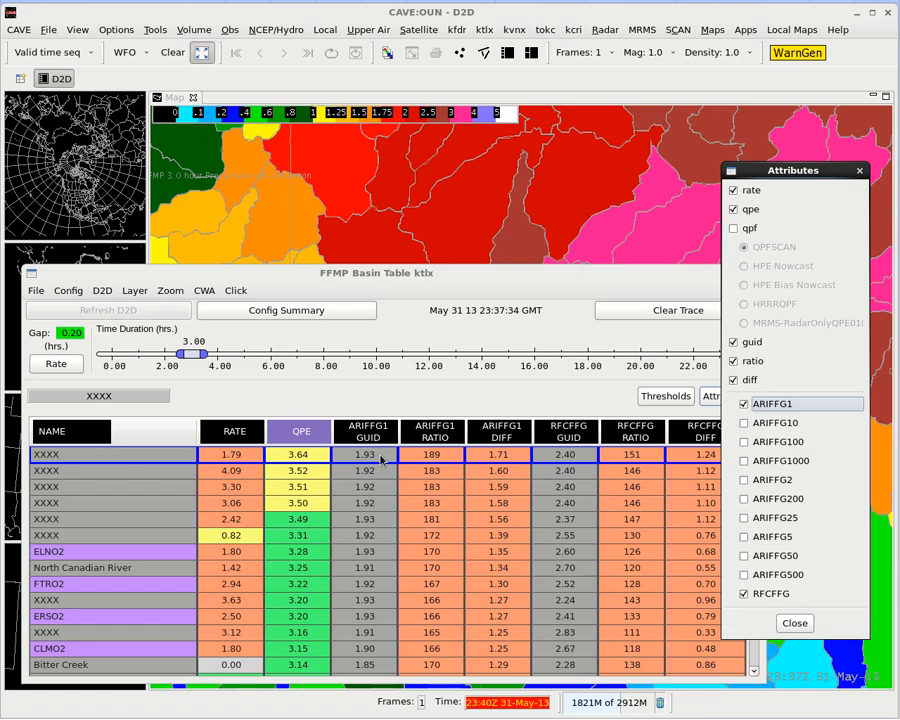
left_click(744, 405)
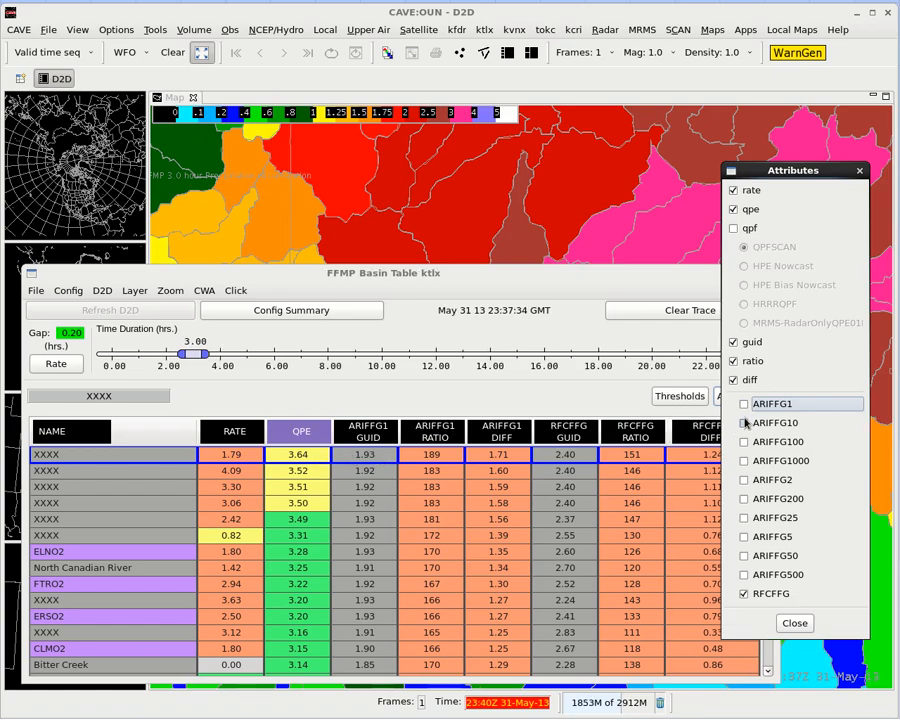
Compare the ARIFFG10 and ARIFFG100 columns in turn with RFCFFG, leaving only RFCFFG shown in the basin table
left_click(744, 424)
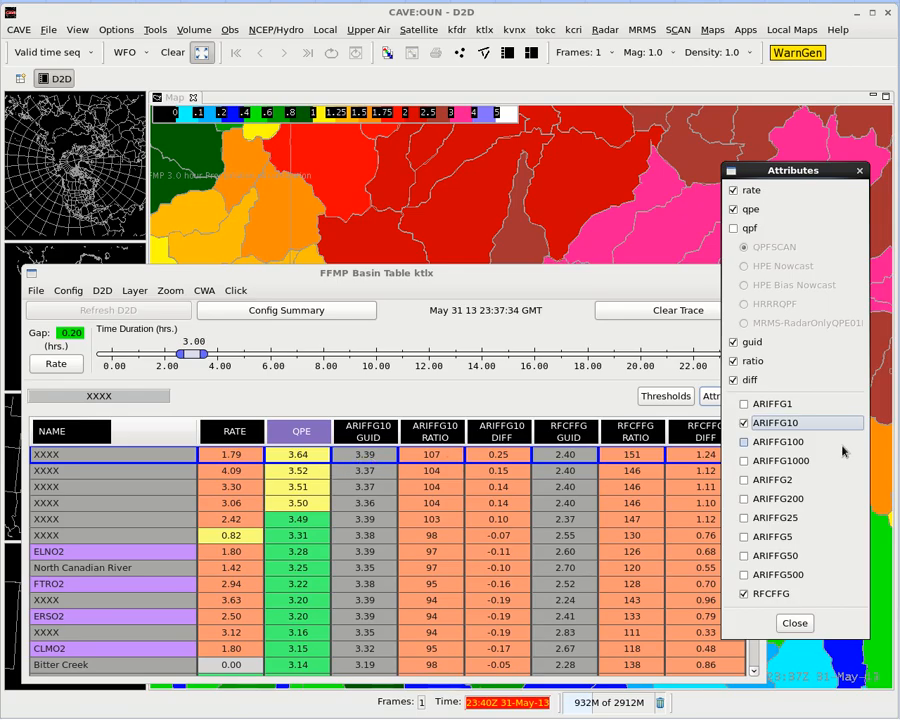
left_click(744, 424)
left_click(744, 442)
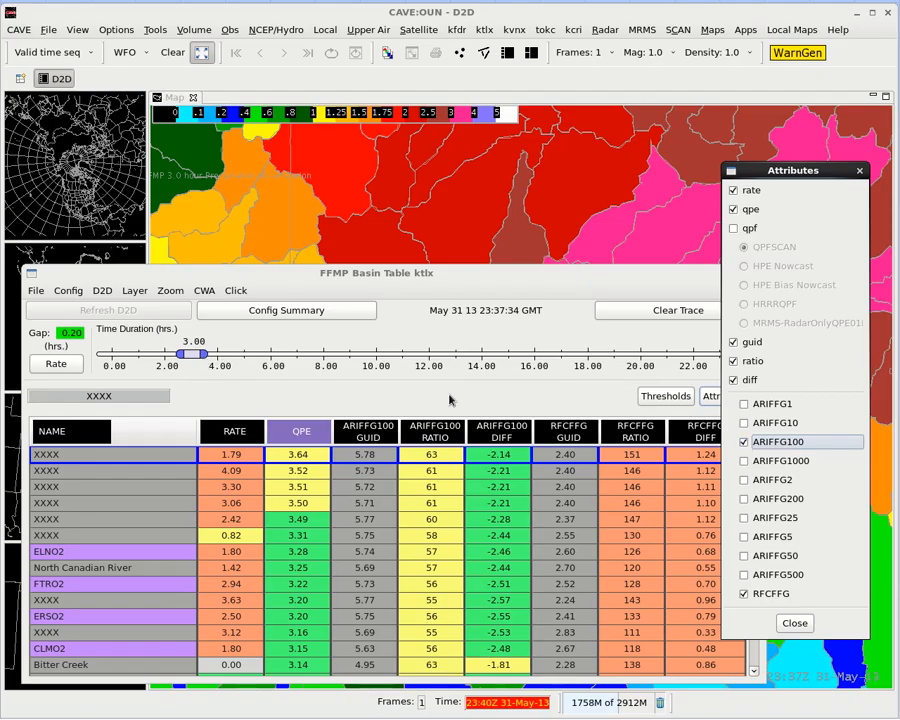
left_click(743, 442)
left_click(792, 623)
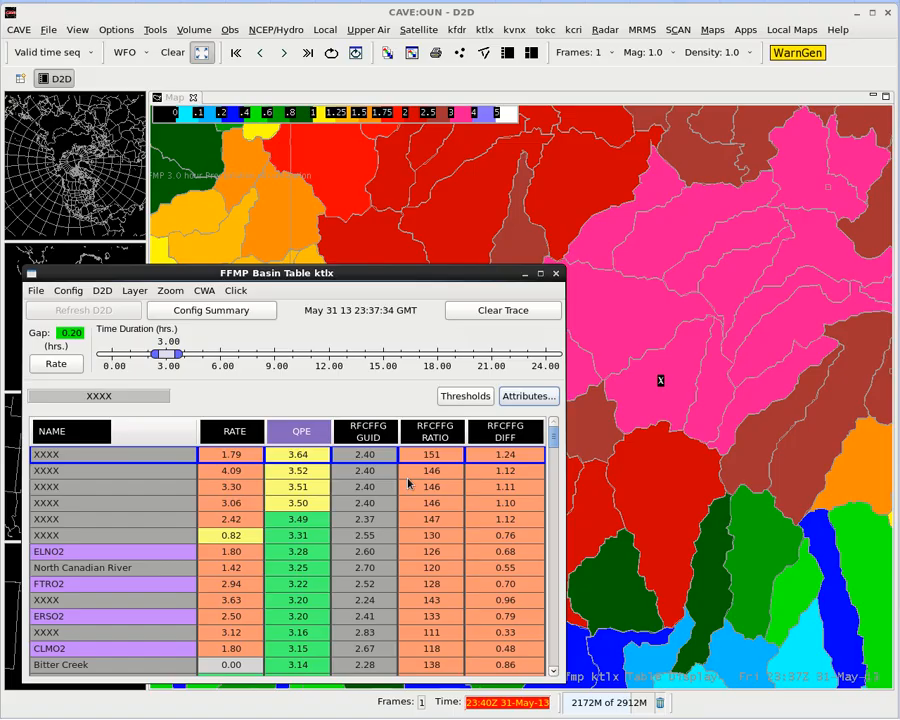
Display the precipitation-to-guidance ratio across the whole region and set the time duration to 1.75 hours
scroll(700, 323, "down", 5)
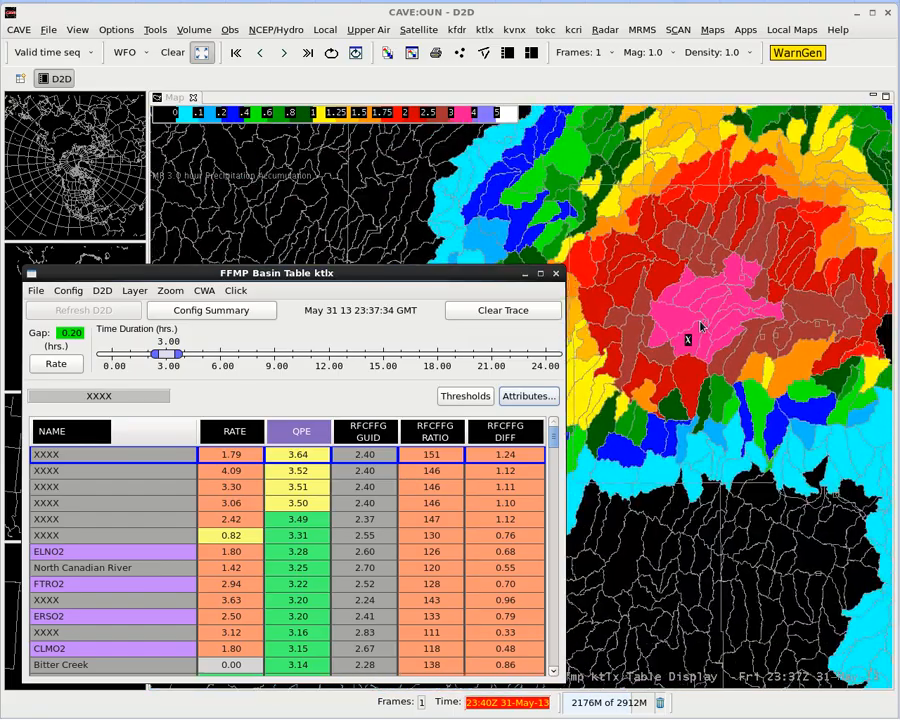
mouse_move(700, 323)
left_mouse_down()
mouse_move(654, 435)
mouse_move(653, 480)
left_mouse_up()
scroll(759, 303, "down", 5)
left_click_drag(759, 303, 696, 373)
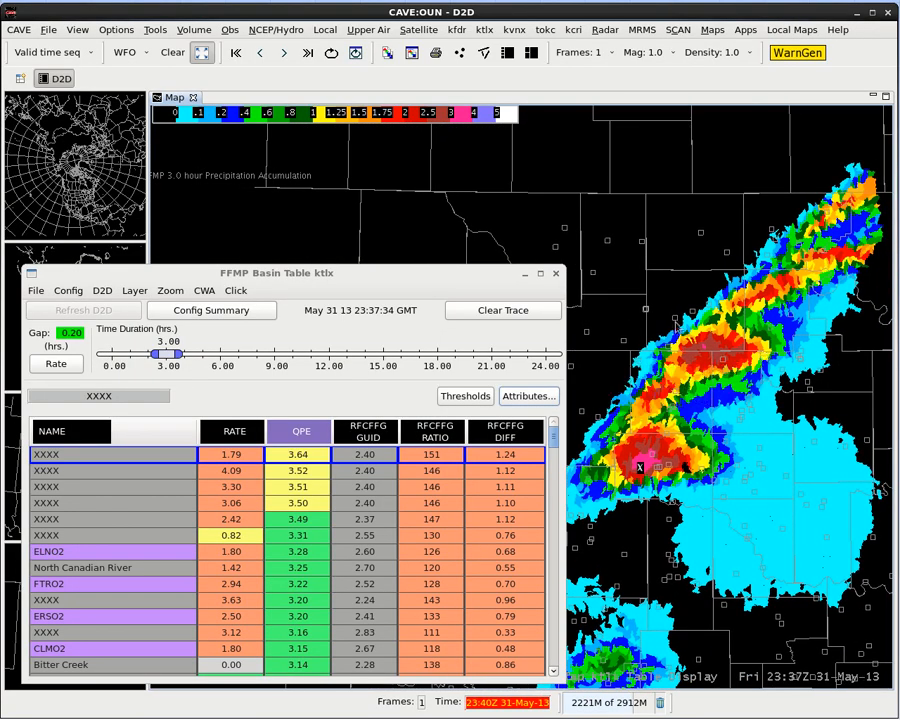
left_click(101, 290)
left_click(106, 323)
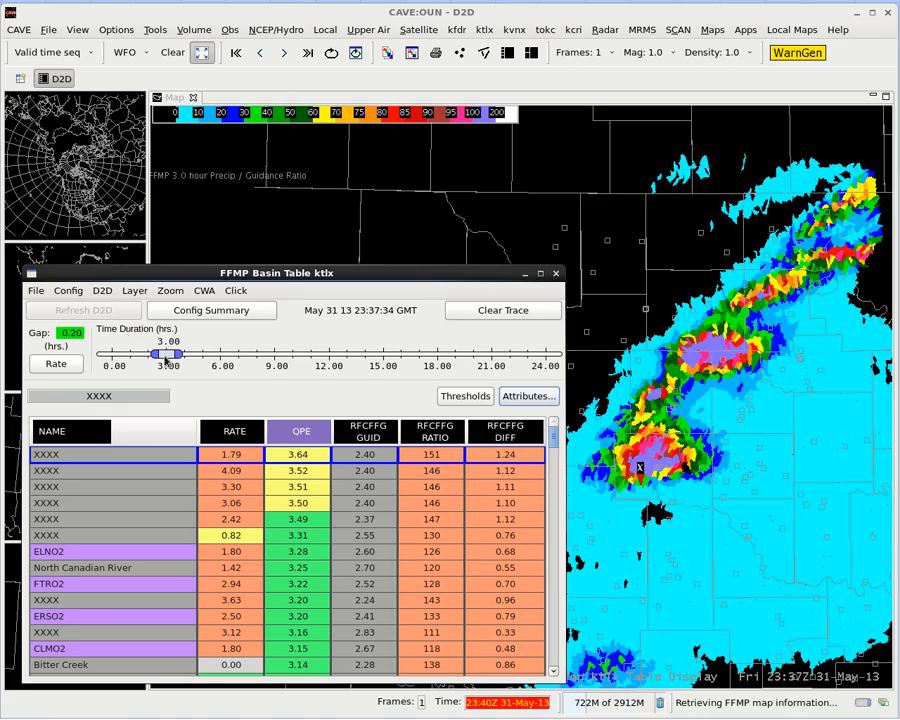
left_click_drag(167, 358, 143, 355)
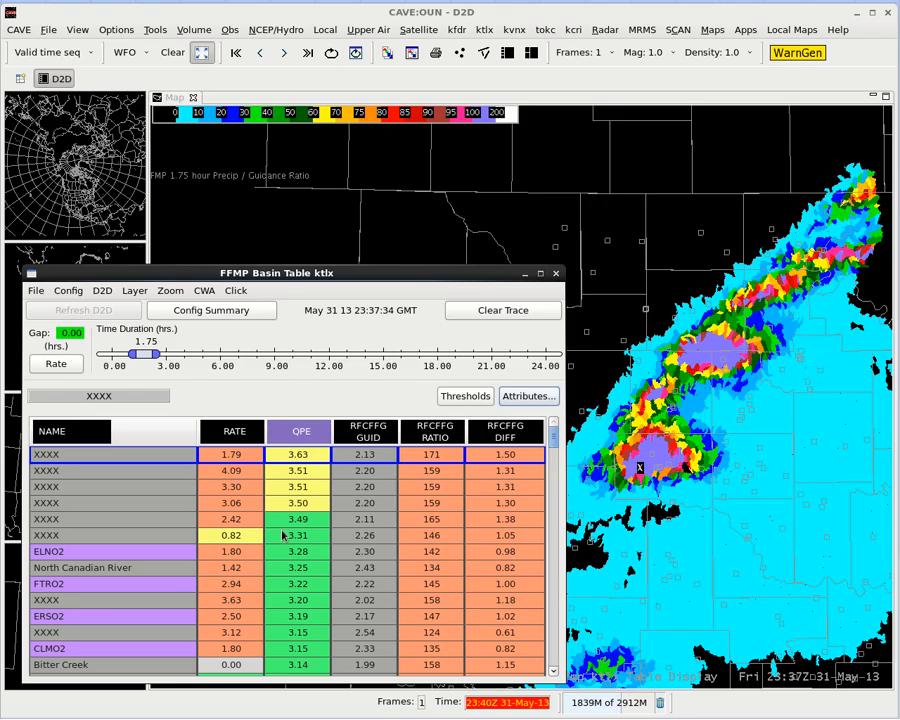
Sort the full basin table by name and browse through the alphabetical list of small basins
left_click_drag(557, 434, 571, 395)
left_click(71, 434)
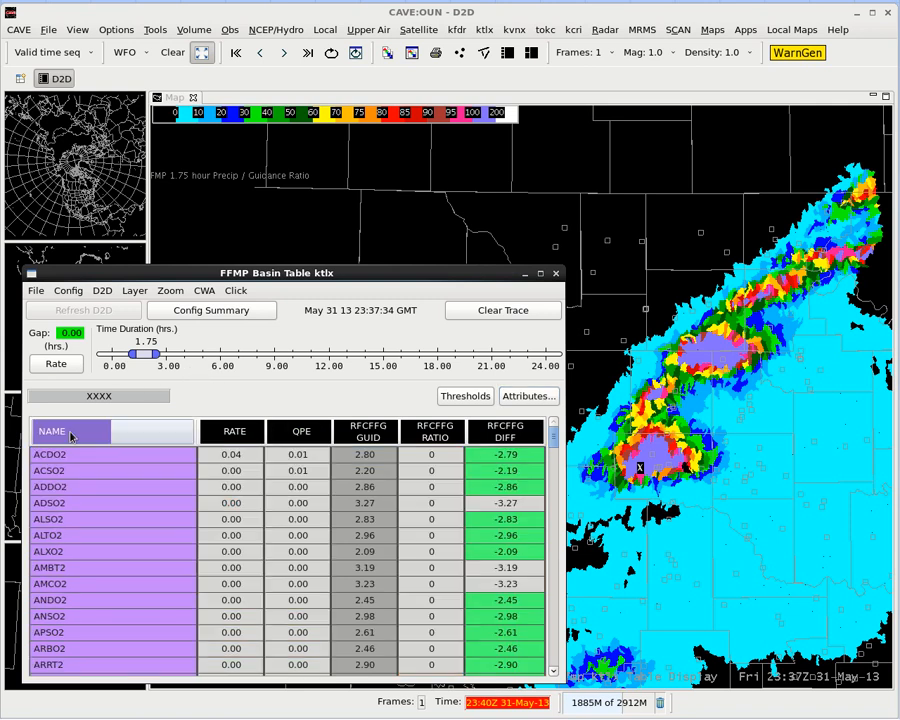
scroll(115, 575, "down", 5)
scroll(105, 558, "up", 4)
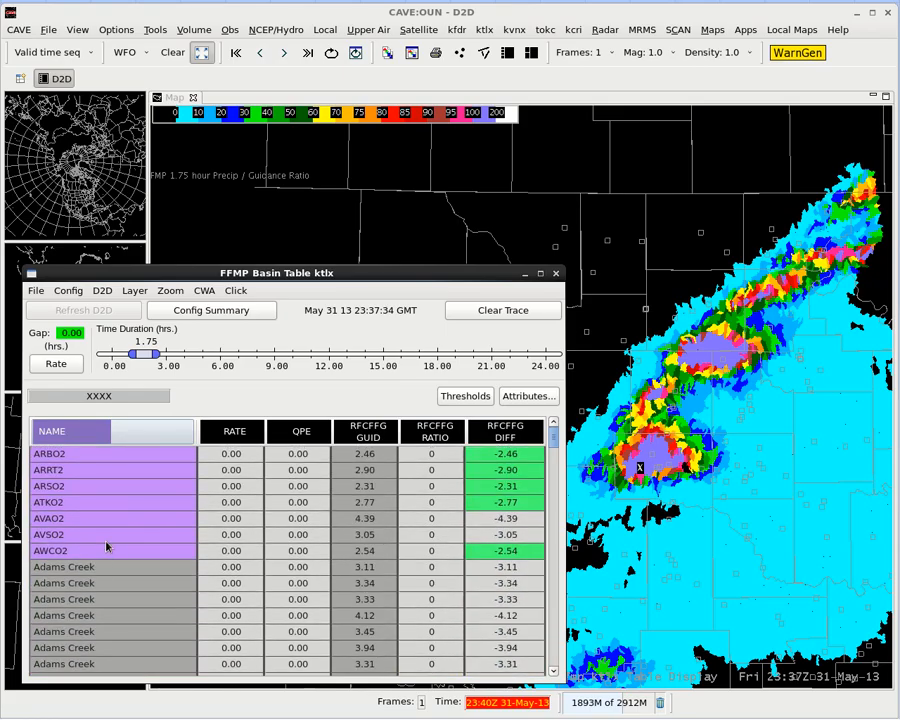
scroll(112, 535, "up", 1)
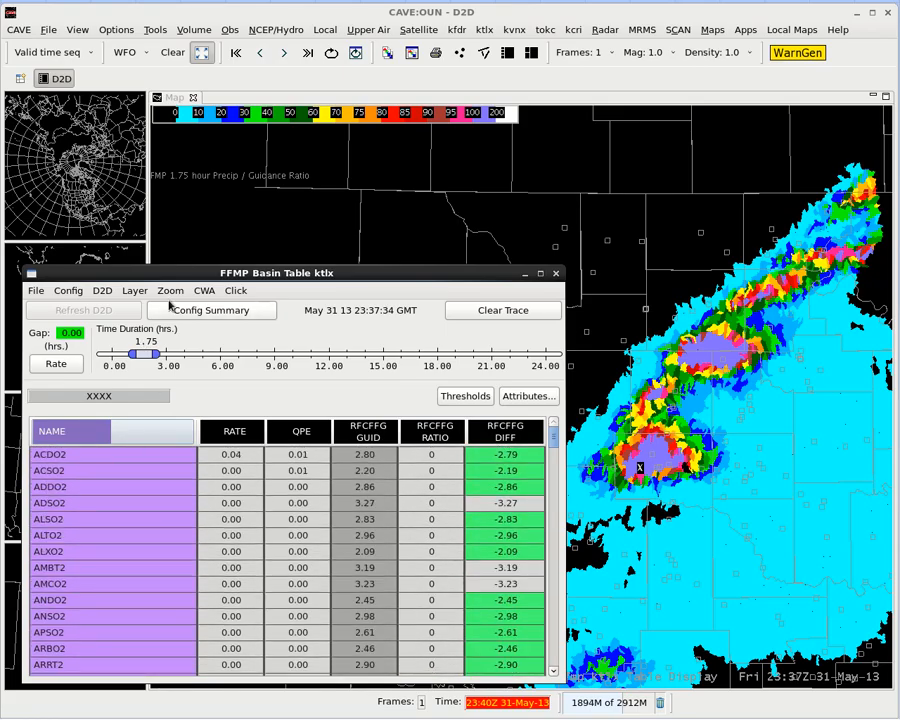
Aggregate the basins by County and sort the county table by QPE
left_click(134, 290)
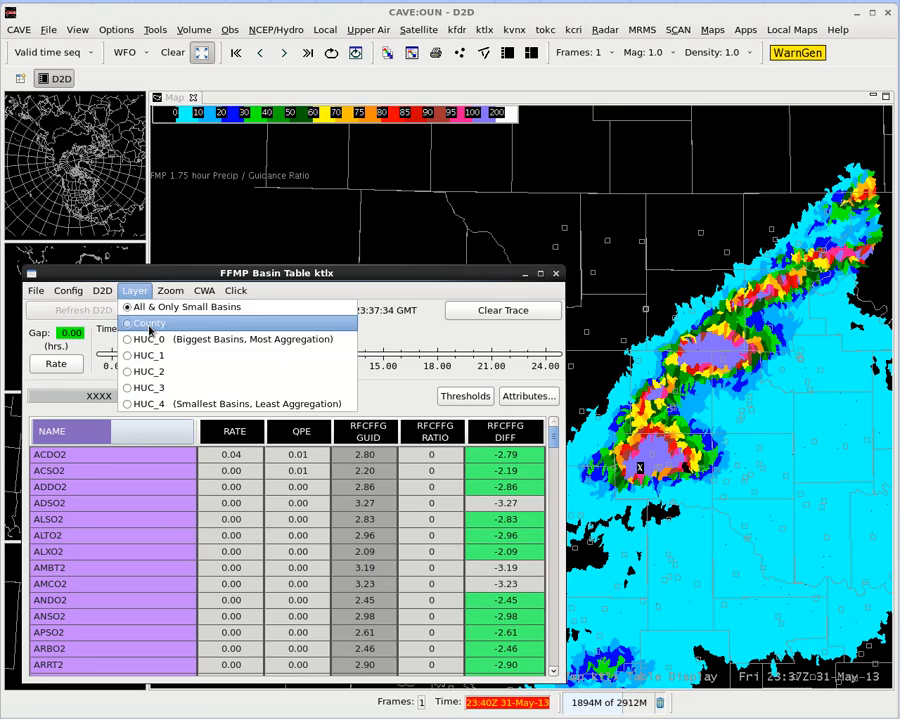
left_click(150, 324)
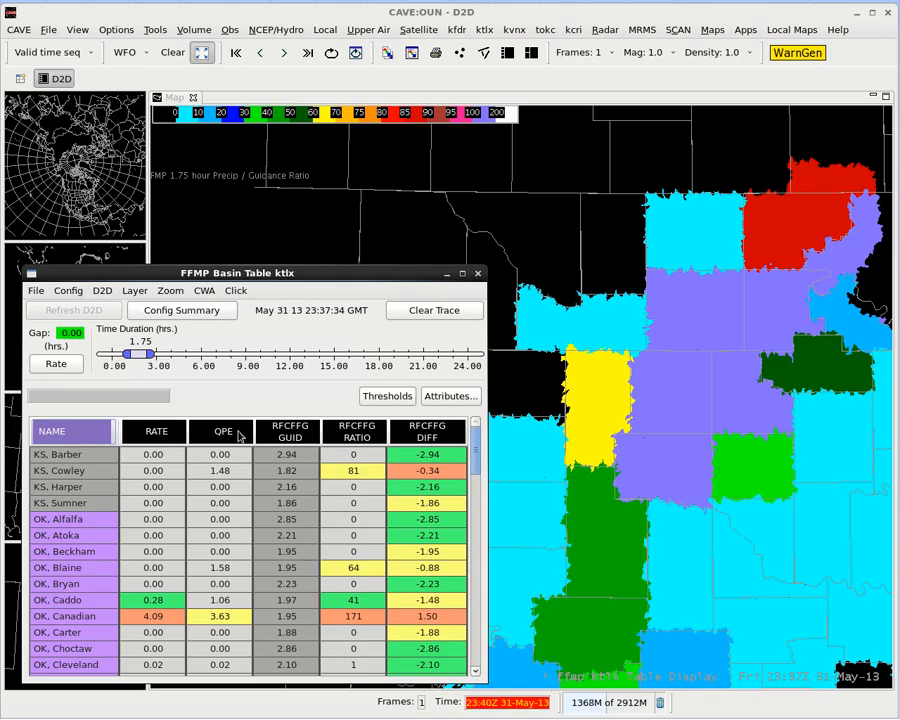
left_click(233, 433)
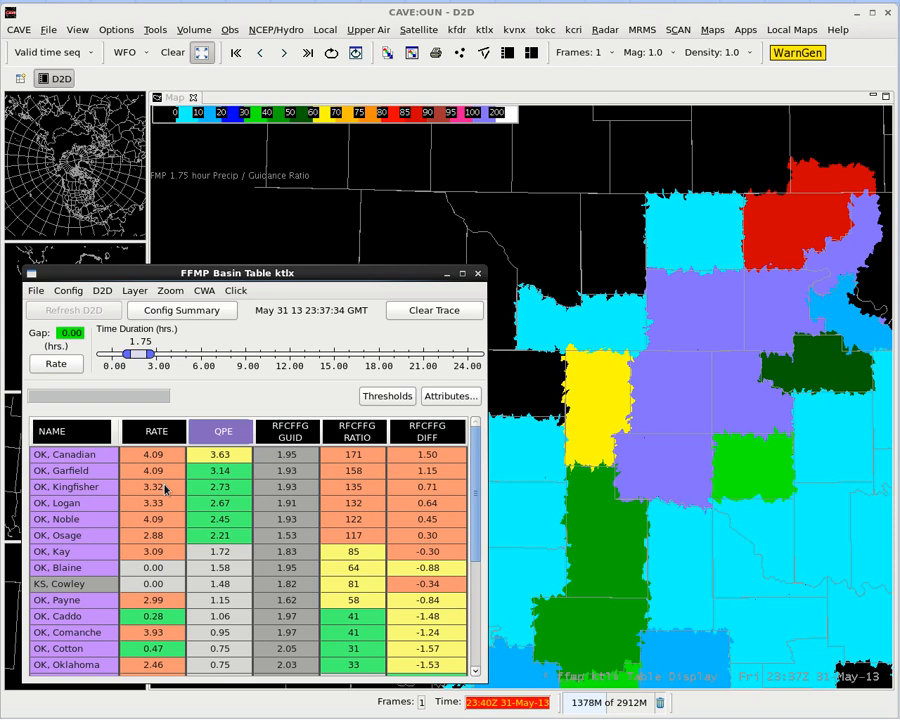
Open the small basins of OK, Canadian county and check the zoom options in effect
left_click(69, 455)
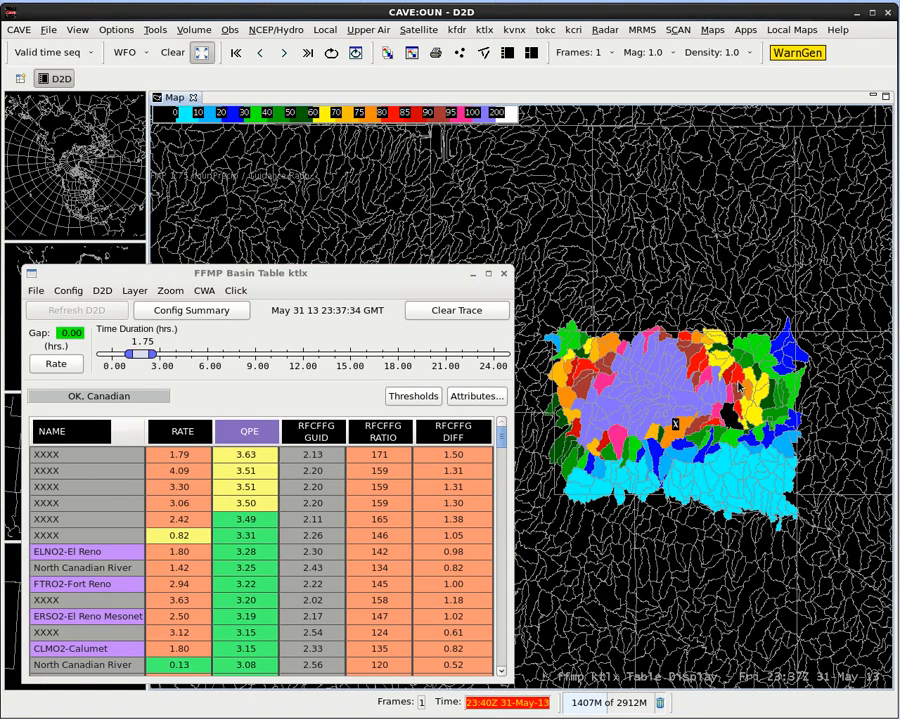
left_click(171, 291)
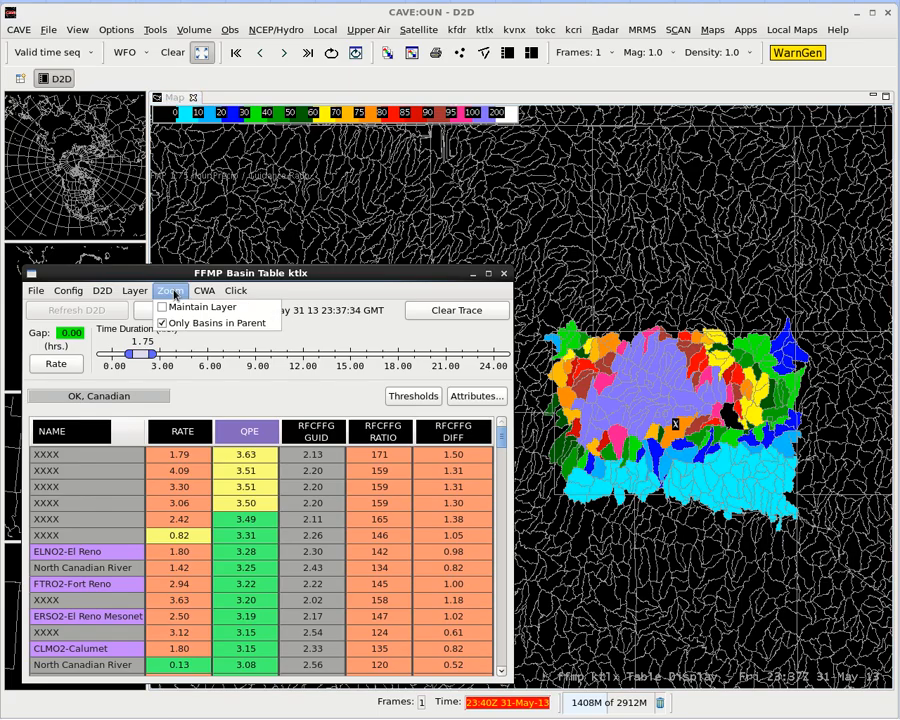
left_click(191, 272)
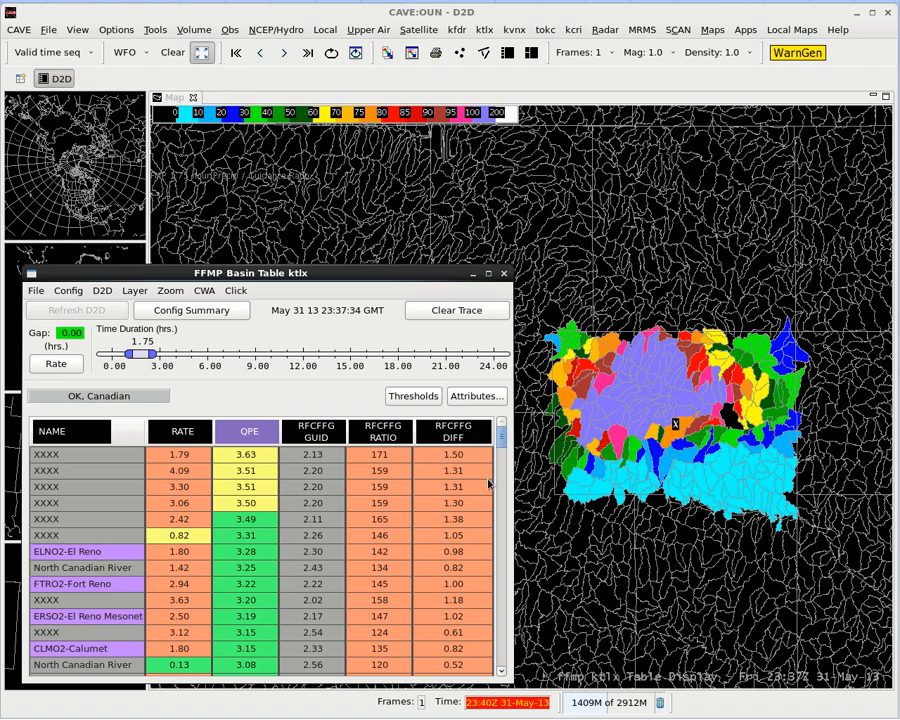
Sort the Canadian county basins by name and look through the list
mouse_move(503, 436)
left_mouse_down()
mouse_move(500, 655)
mouse_move(495, 426)
left_mouse_up()
left_click(80, 434)
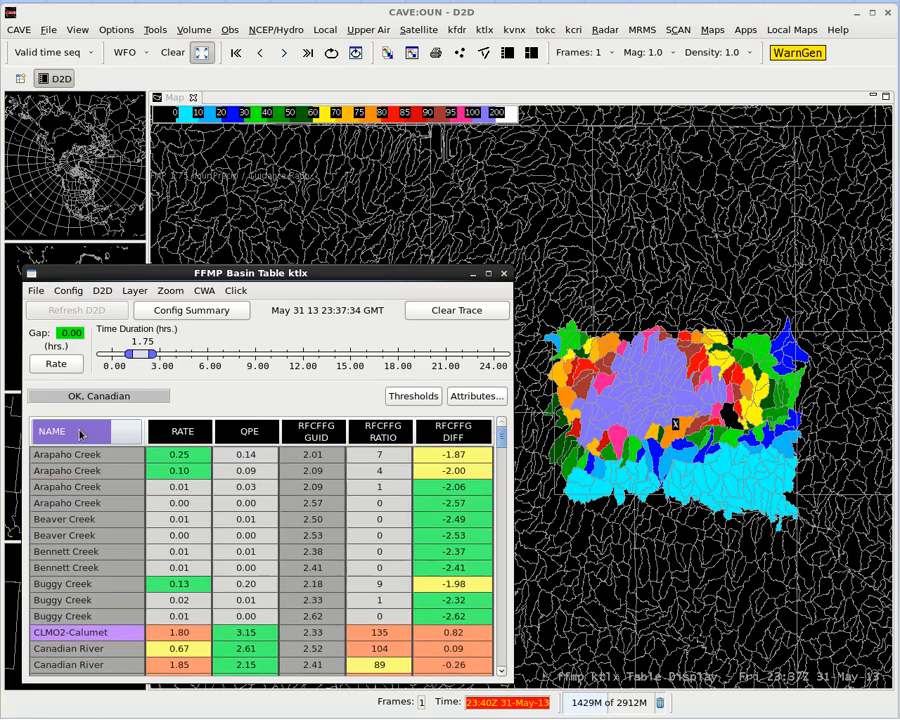
scroll(91, 494, "down", 2)
scroll(88, 508, "down", 5)
scroll(88, 506, "up", 7)
Turn off Only Basins in Parent so the map also shows basins outside Canadian county
left_click(173, 297)
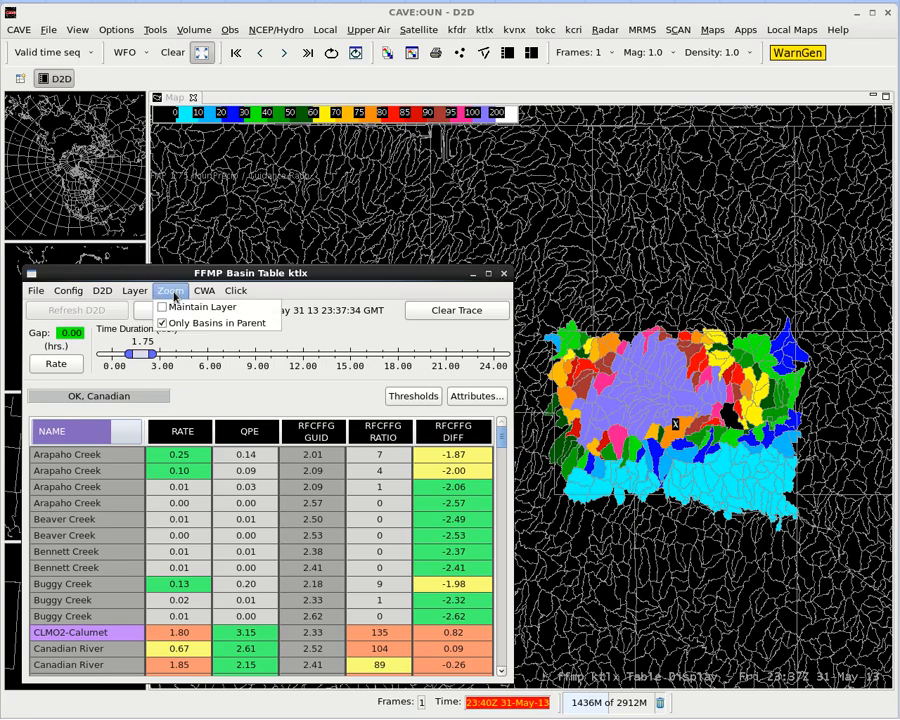
left_click(185, 322)
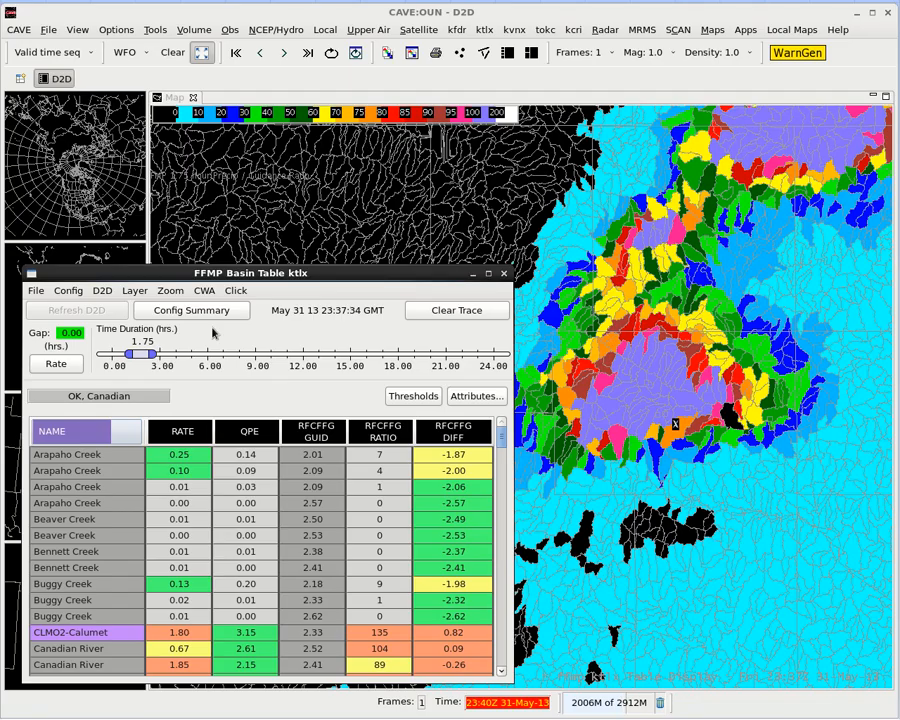
Turn Only Basins in Parent back on and return from Canadian county to the full county overview
left_click(168, 290)
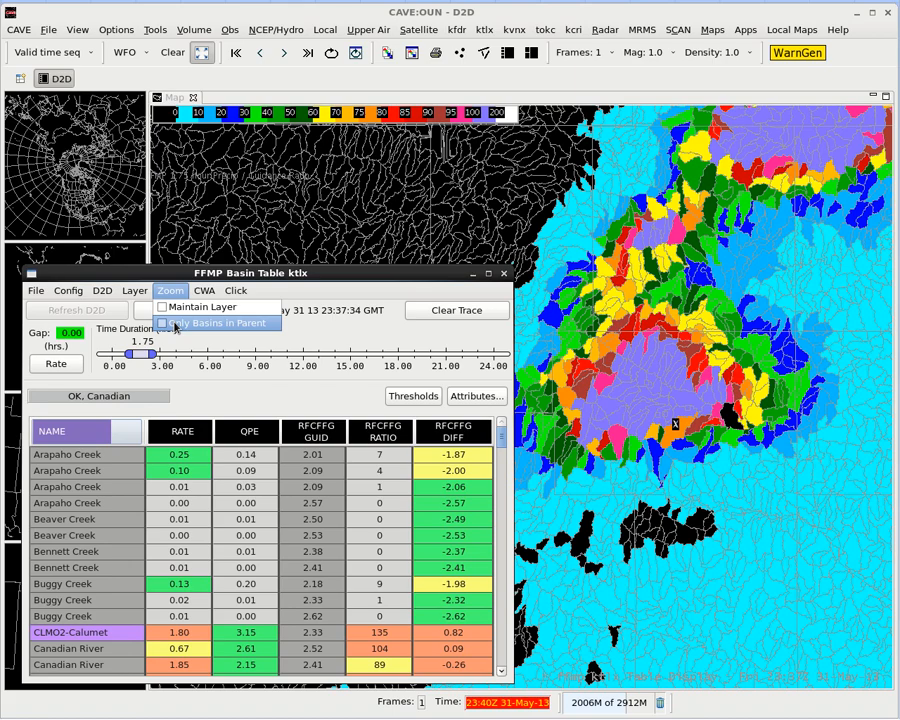
left_click(174, 323)
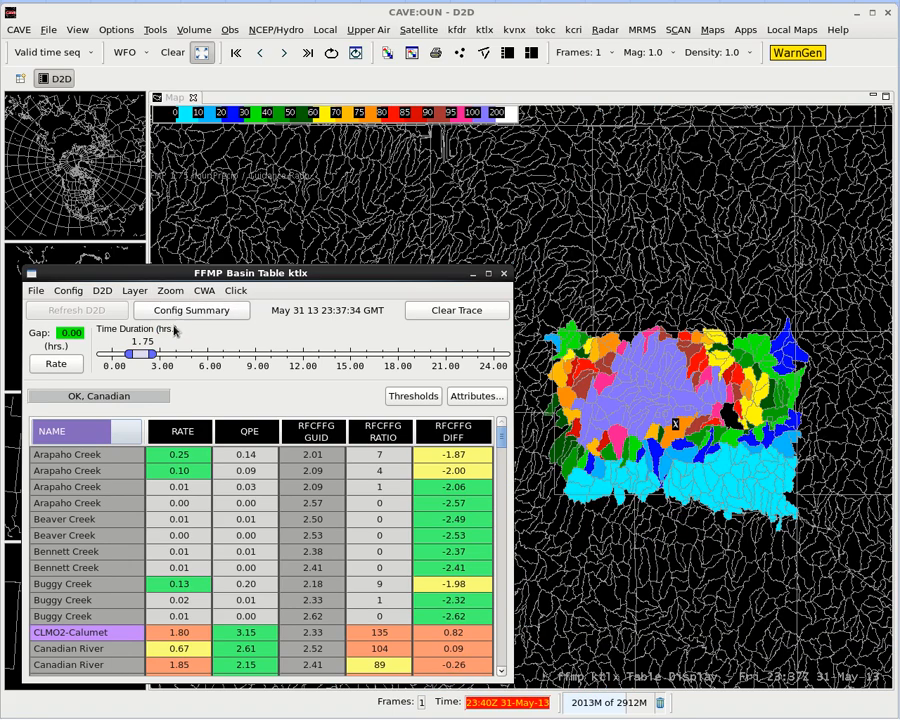
left_click(153, 398)
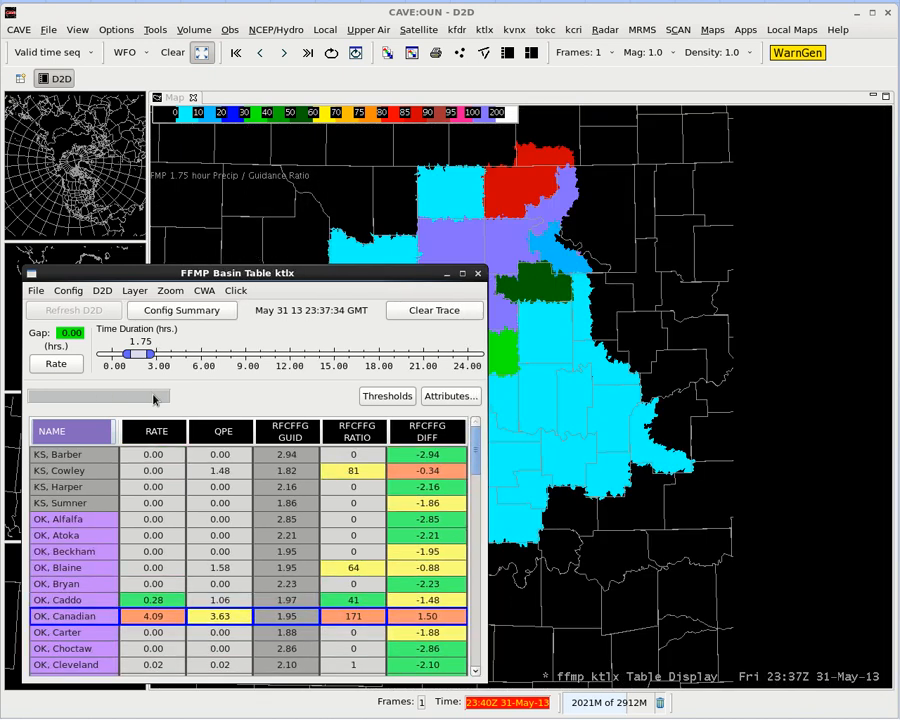
left_click_drag(533, 364, 641, 360)
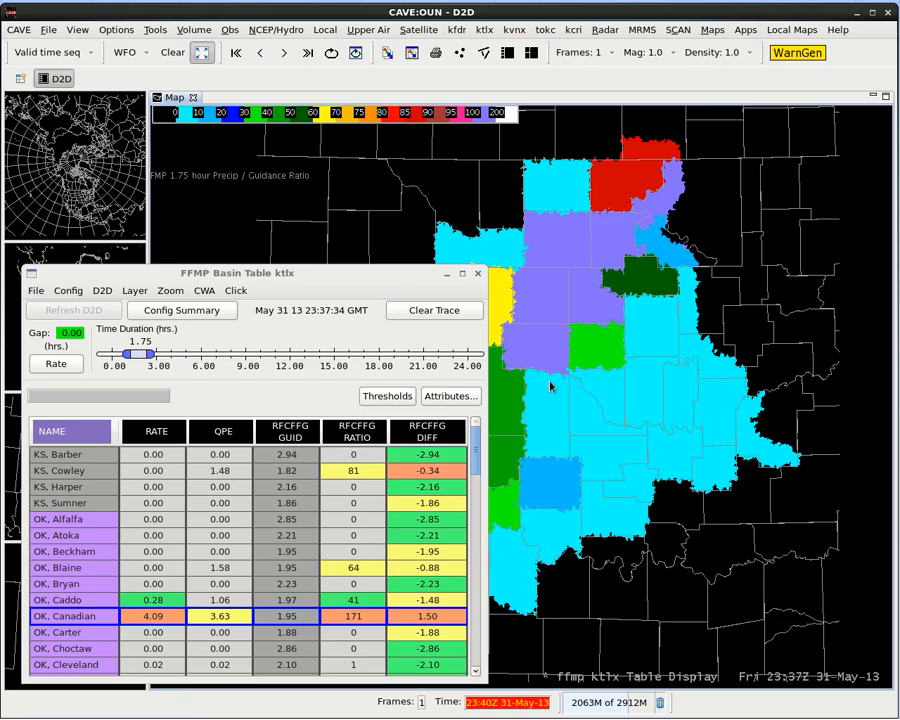
Display qpe on the map and switch the basin layer to All & Only Small Basins
left_click(103, 291)
left_click(107, 309)
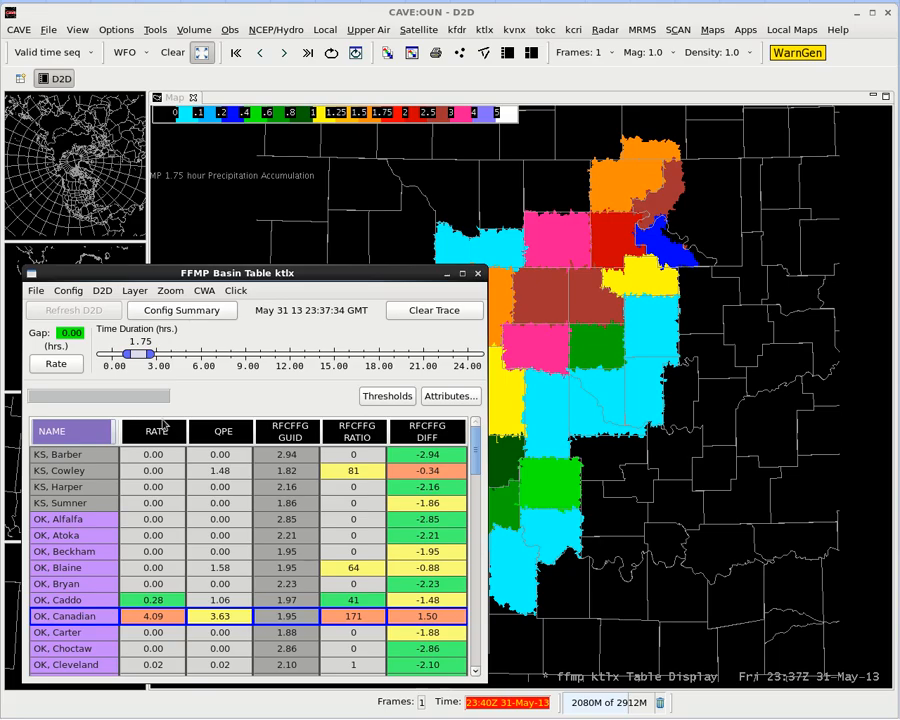
left_click(139, 290)
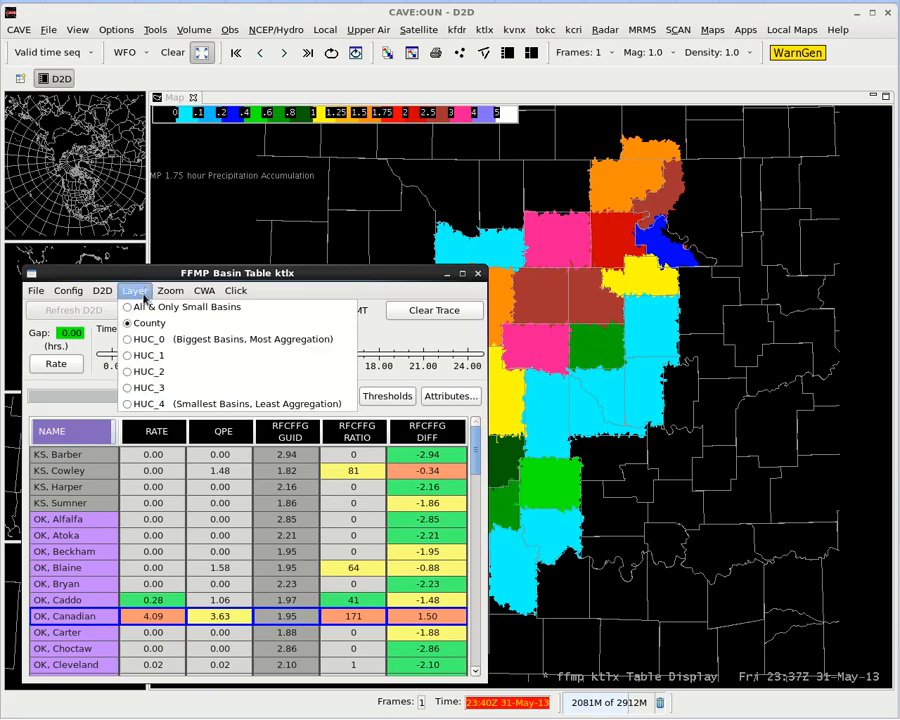
left_click(142, 308)
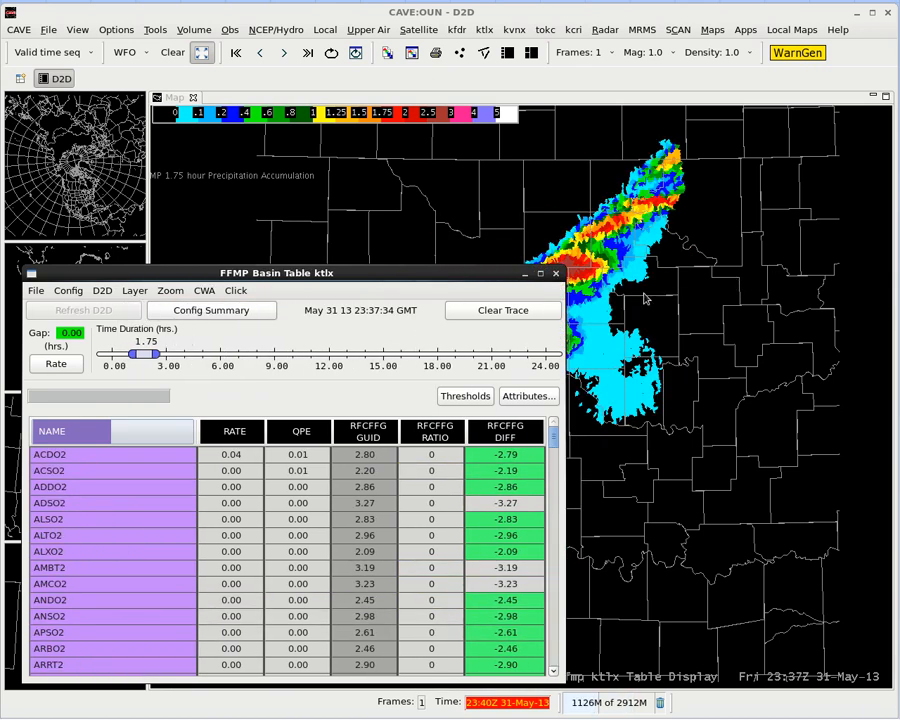
Sort the small-basin table by QPE and take a closer look at the heaviest accumulations on the map
scroll(429, 212, "up", 1)
left_click_drag(711, 320, 737, 327)
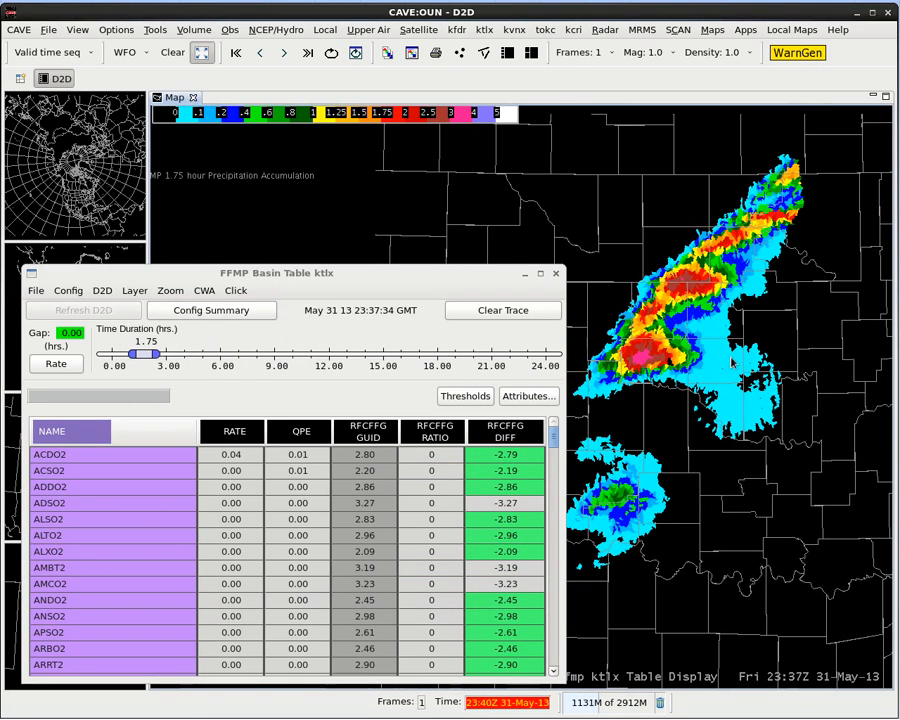
left_click(296, 440)
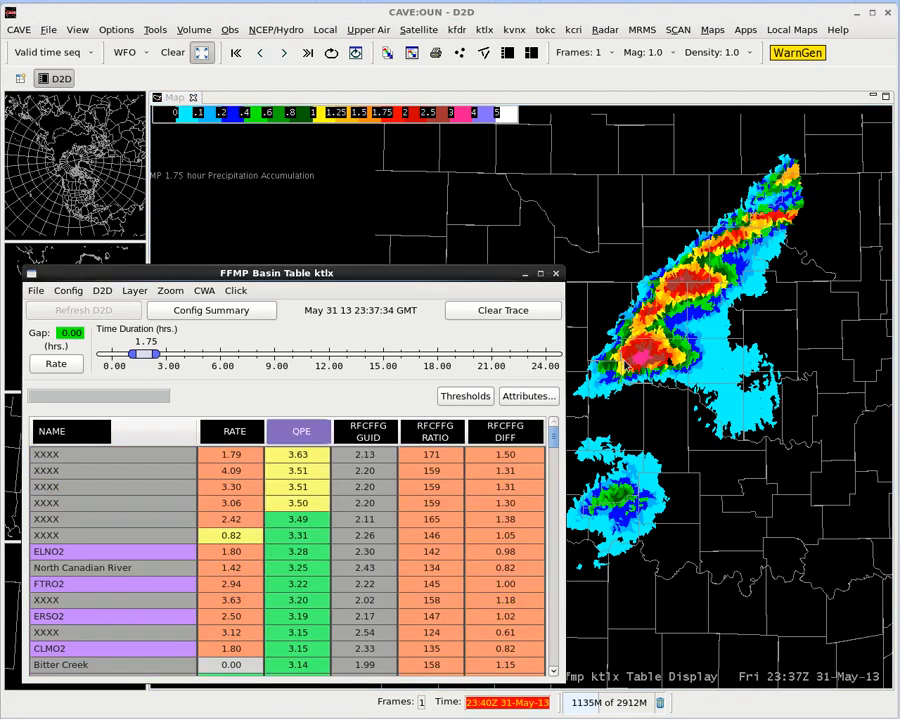
scroll(670, 362, "up", 4)
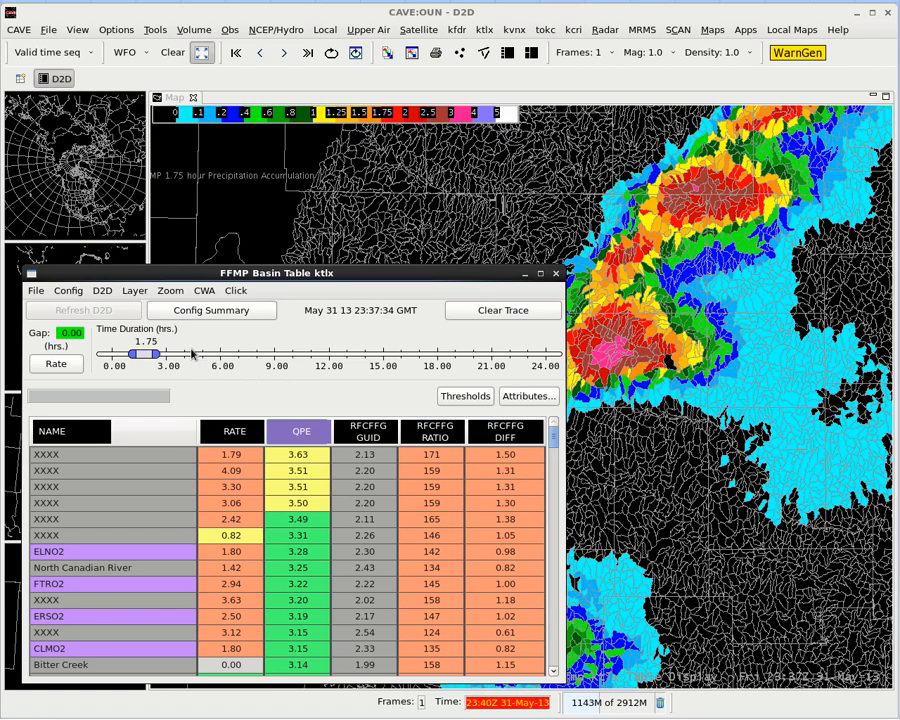
Display the ratio for the small basins on the map and check which guidance sources are available for it
left_click(101, 291)
left_click(110, 324)
left_click(103, 291)
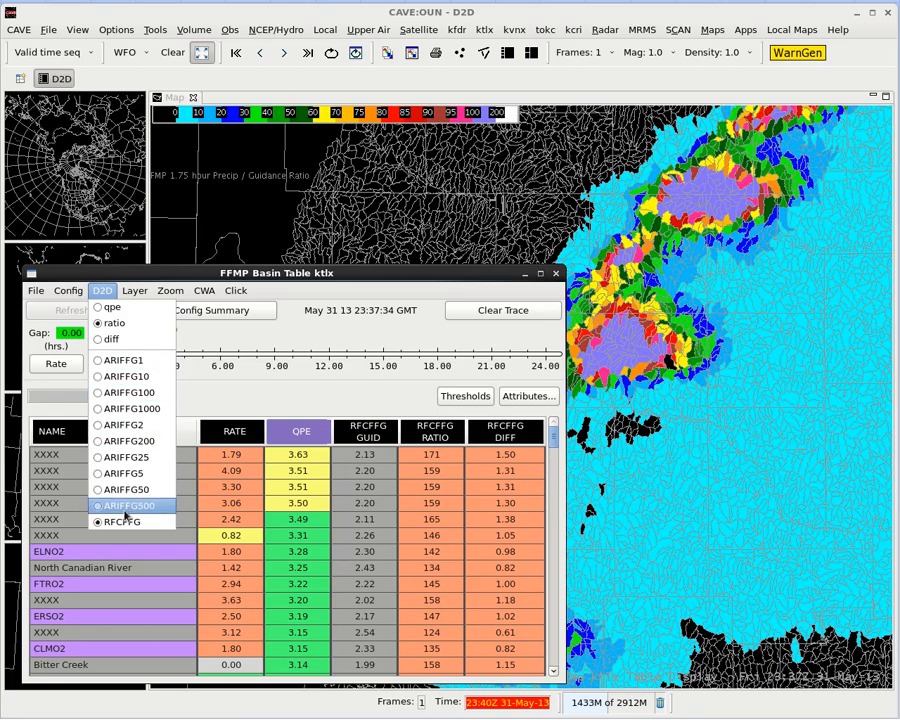
left_click(118, 276)
left_click(104, 291)
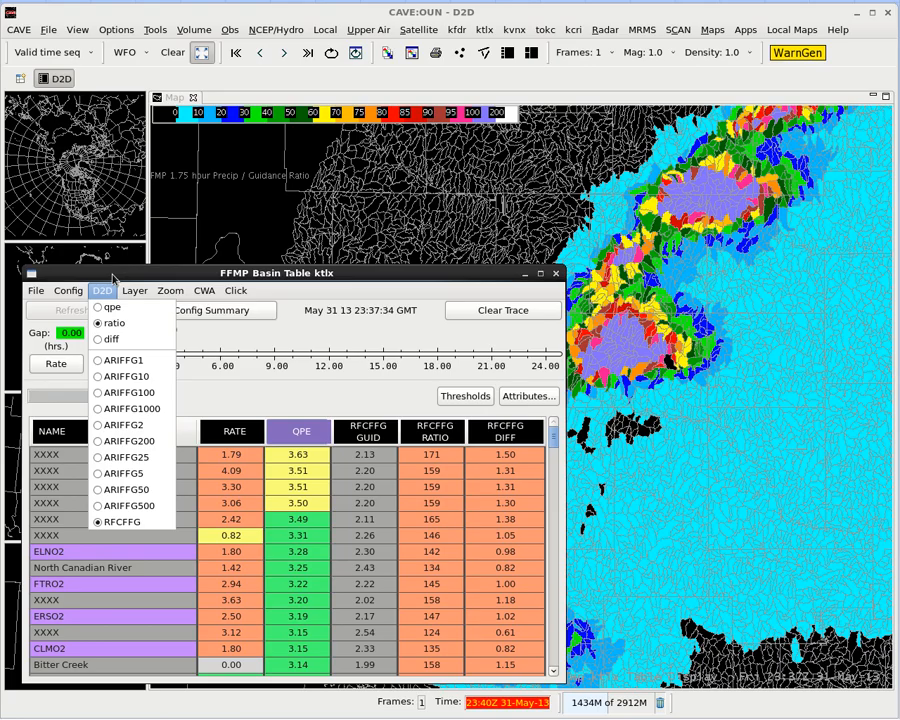
left_click(113, 278)
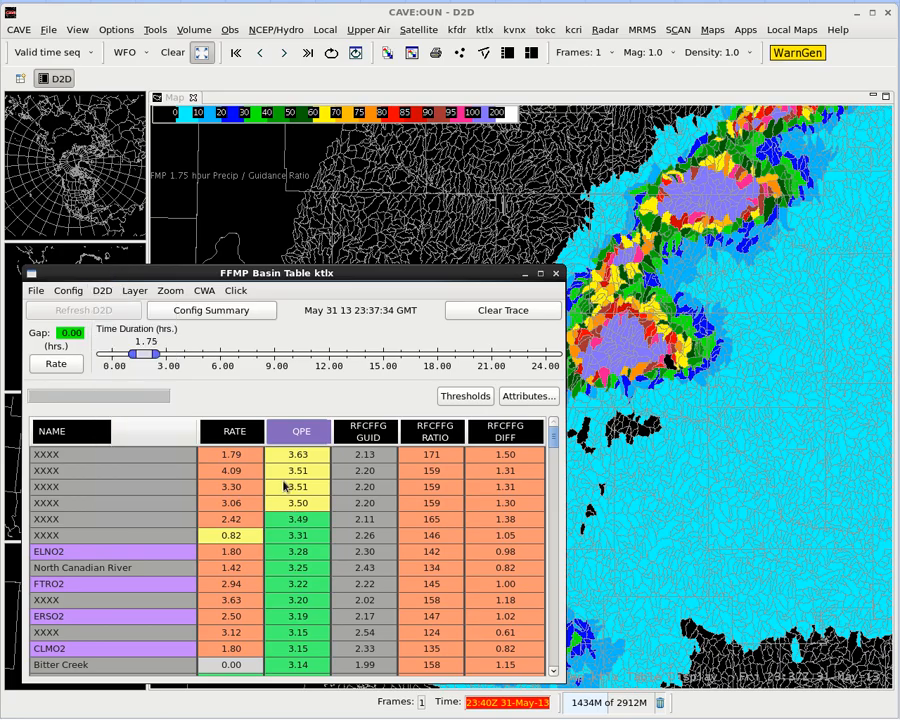